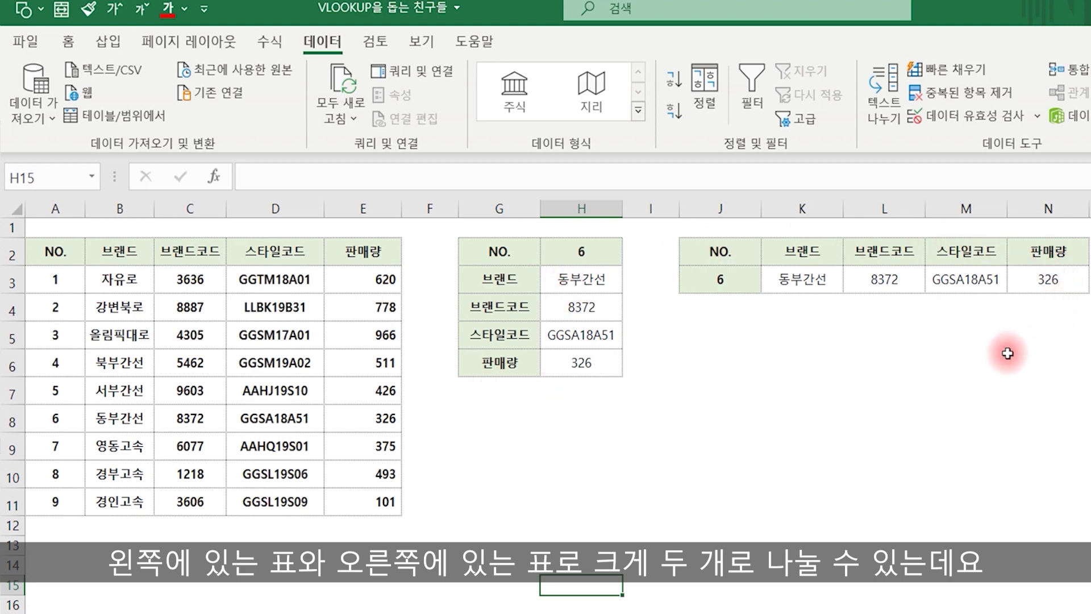
Choose 5 as the NO. value in cell J3 of the horizontal lookup table.
click(499, 251)
click(714, 249)
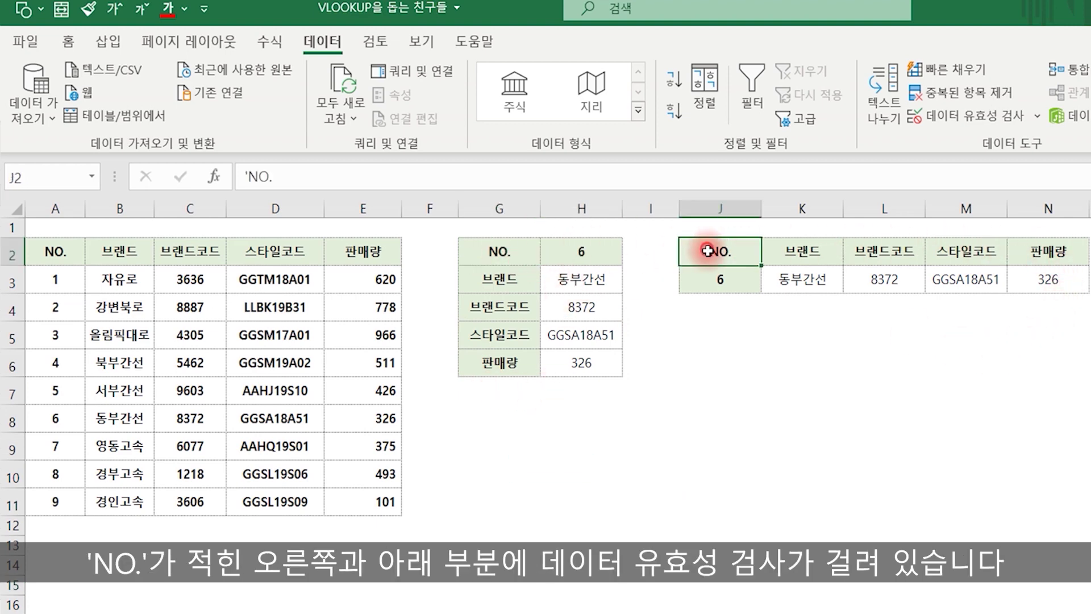
click(721, 279)
click(770, 283)
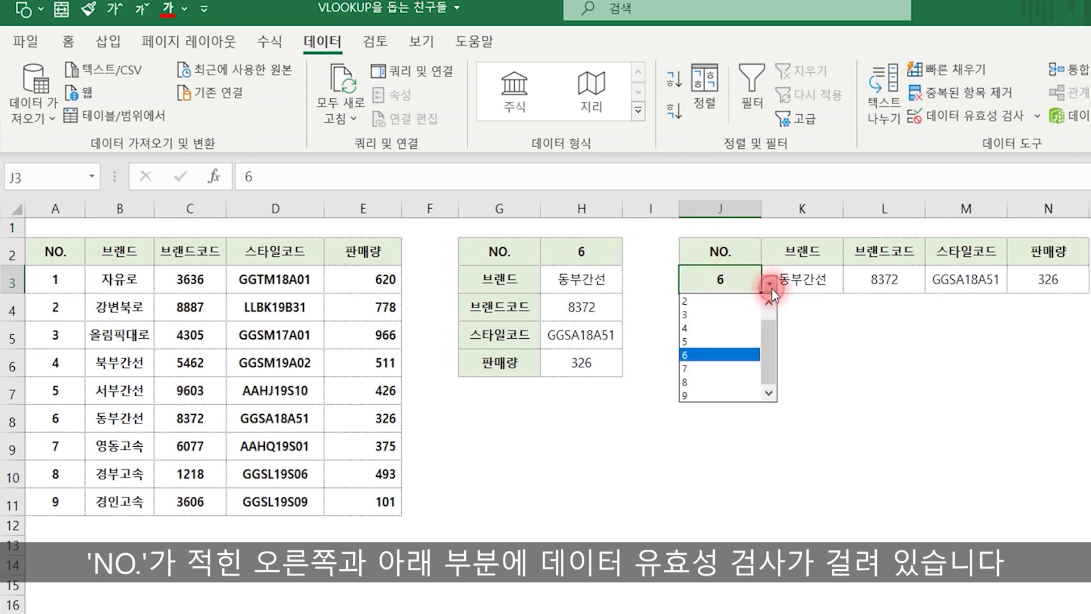
click(718, 341)
Choose 4 as the NO. value in cell H2 and select the matching source row A6:E6 for comparison.
click(601, 251)
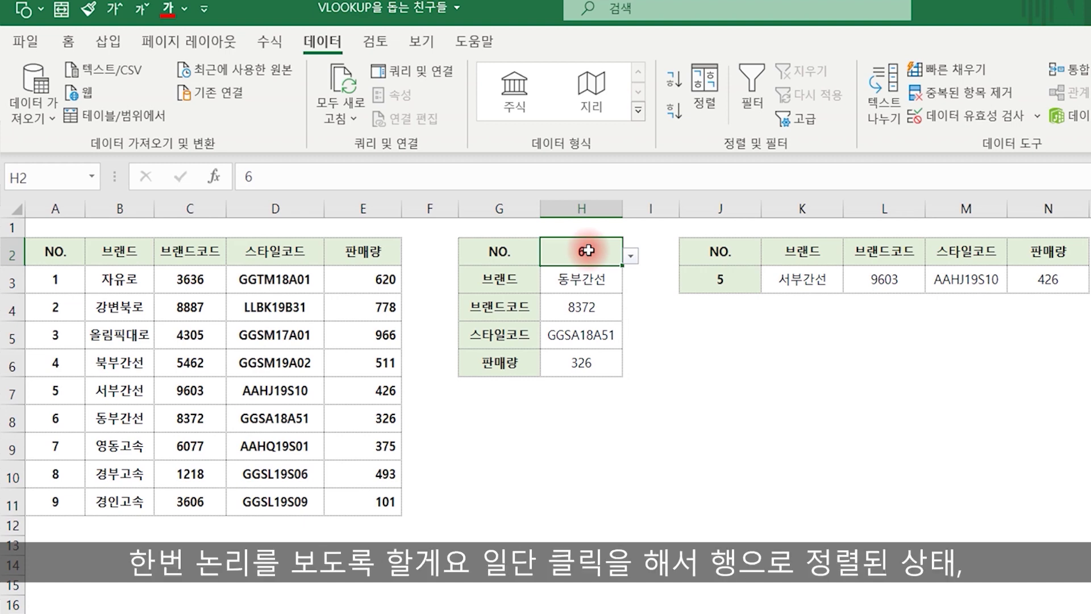
click(631, 256)
click(576, 305)
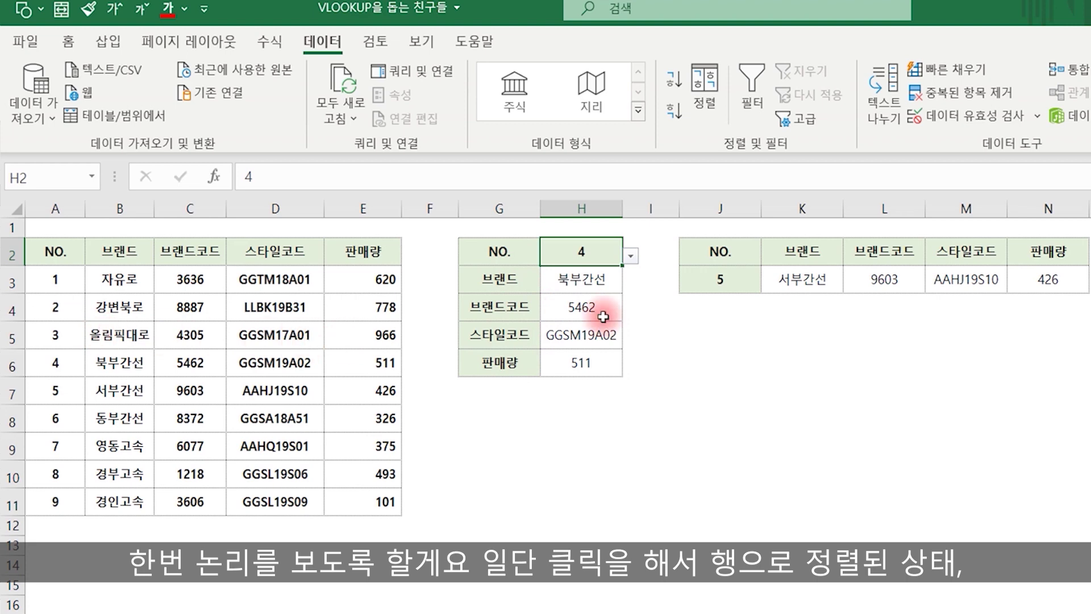
drag(58, 364, 362, 361)
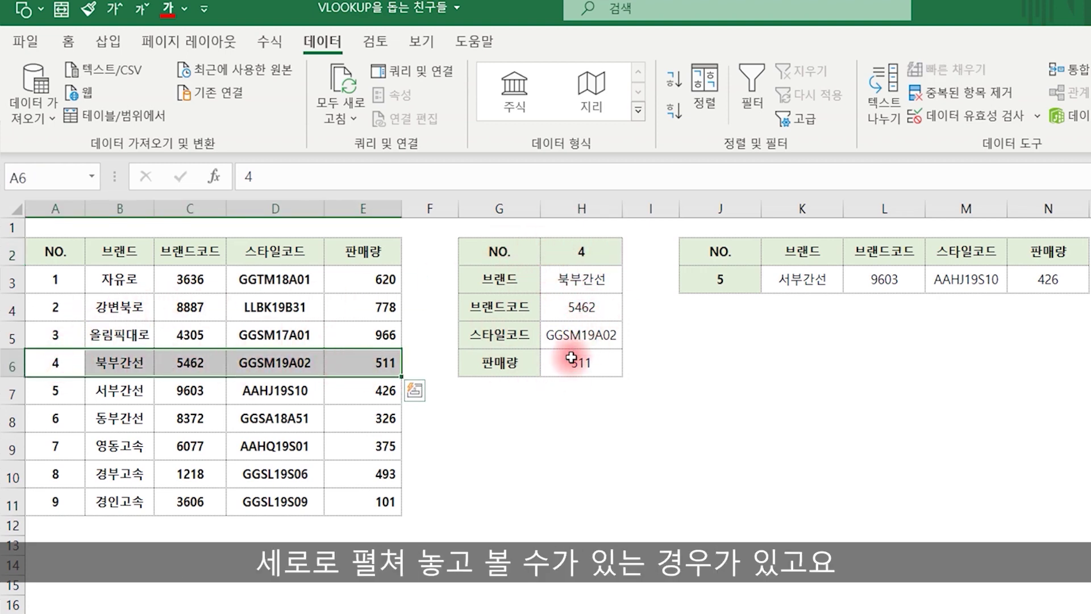
Choose 4 as the NO. value in cell J3 of the horizontal lookup table.
click(721, 280)
click(769, 284)
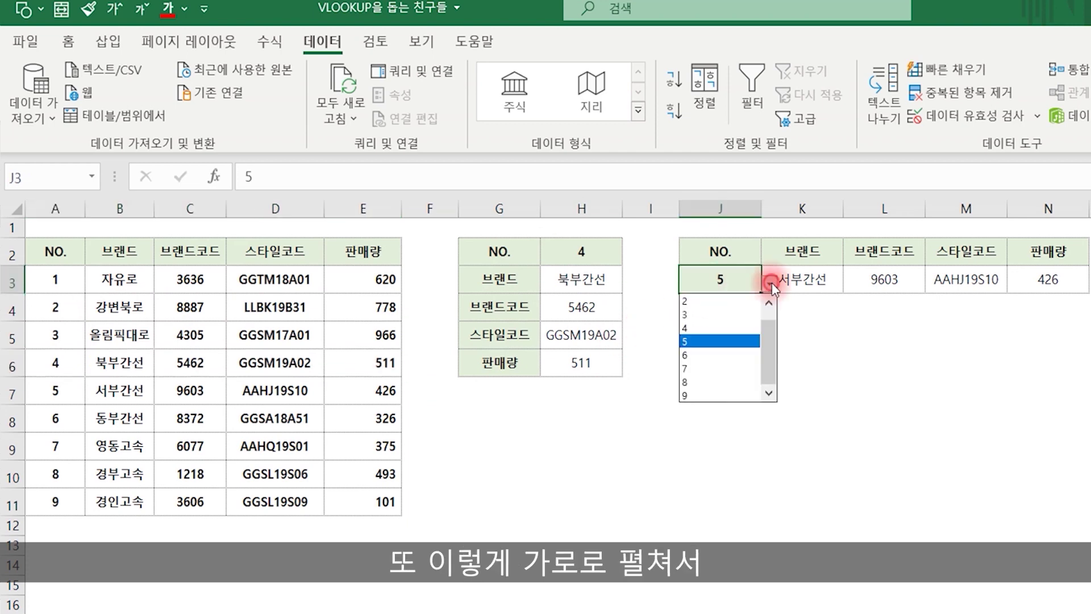
click(705, 341)
click(883, 419)
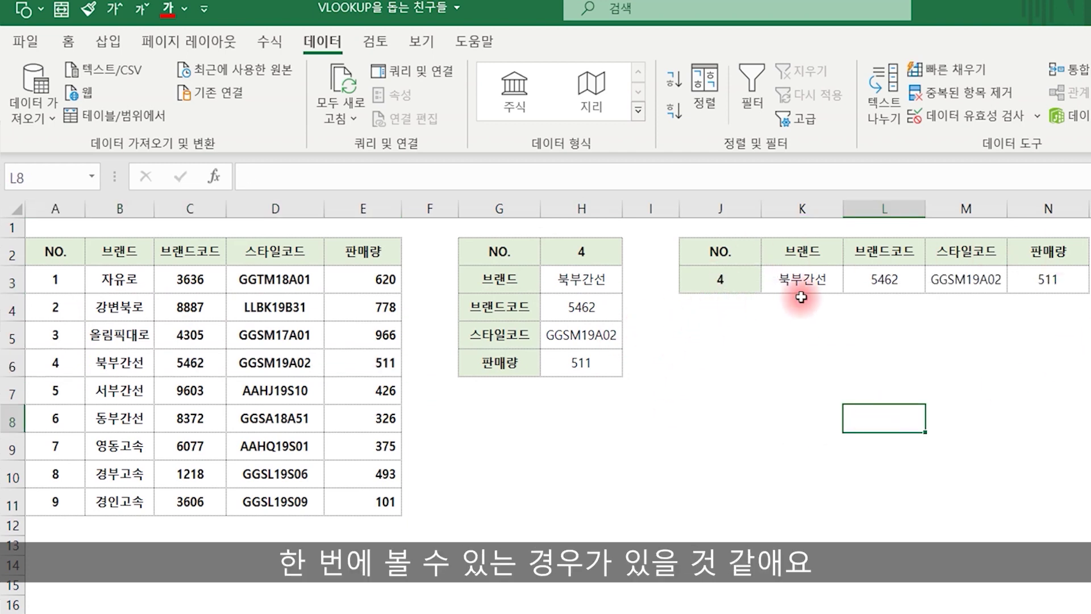
Clear the values in H2:H6 of the vertical lookup table and J3:N3 of the horizontal one.
drag(500, 251, 1046, 279)
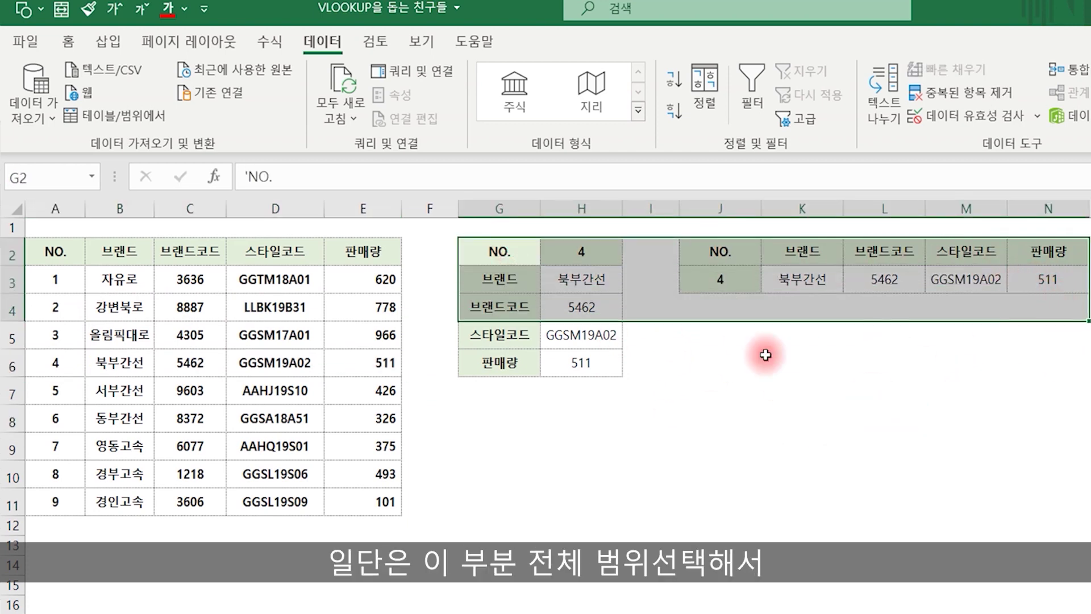
click(588, 256)
drag(589, 282, 585, 366)
key(Delete)
drag(736, 284, 1048, 285)
key(Delete)
click(796, 418)
Remove all data validation settings from cells H2 and J3 together.
click(575, 252)
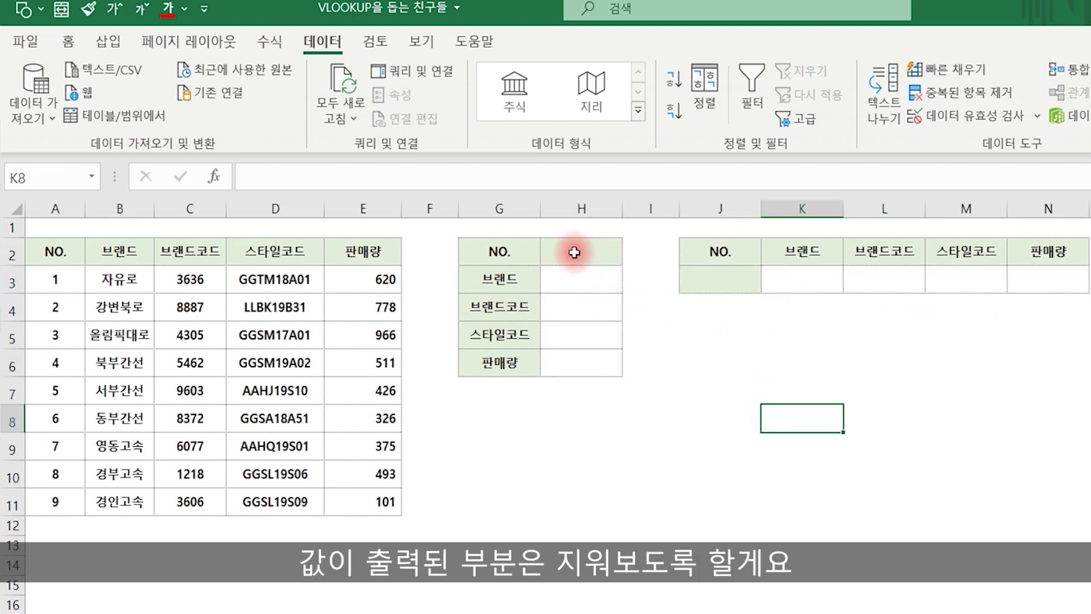
ctrl+click(710, 278)
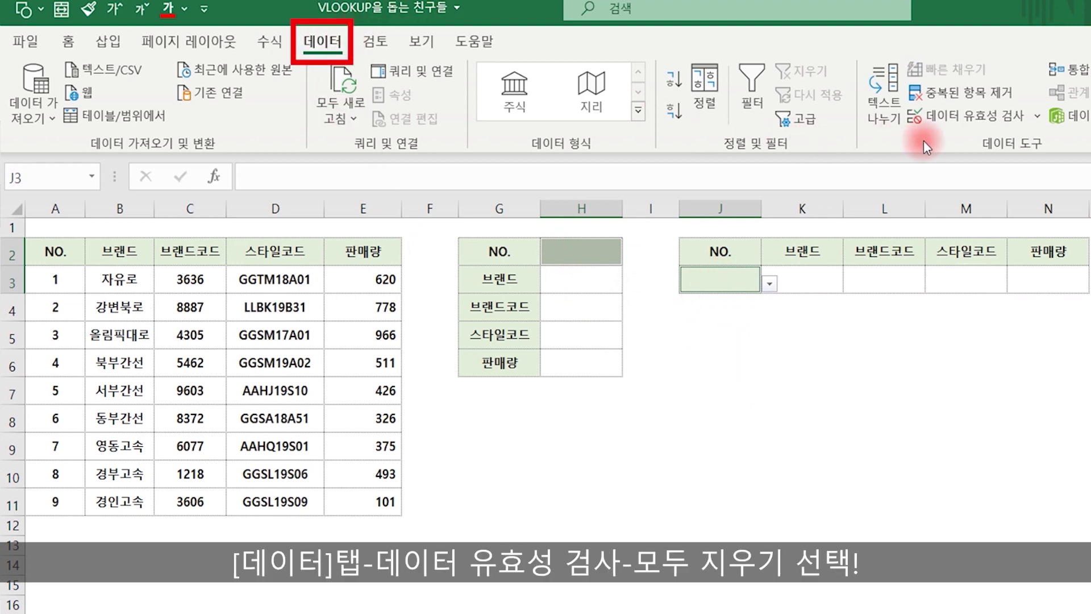
click(1017, 116)
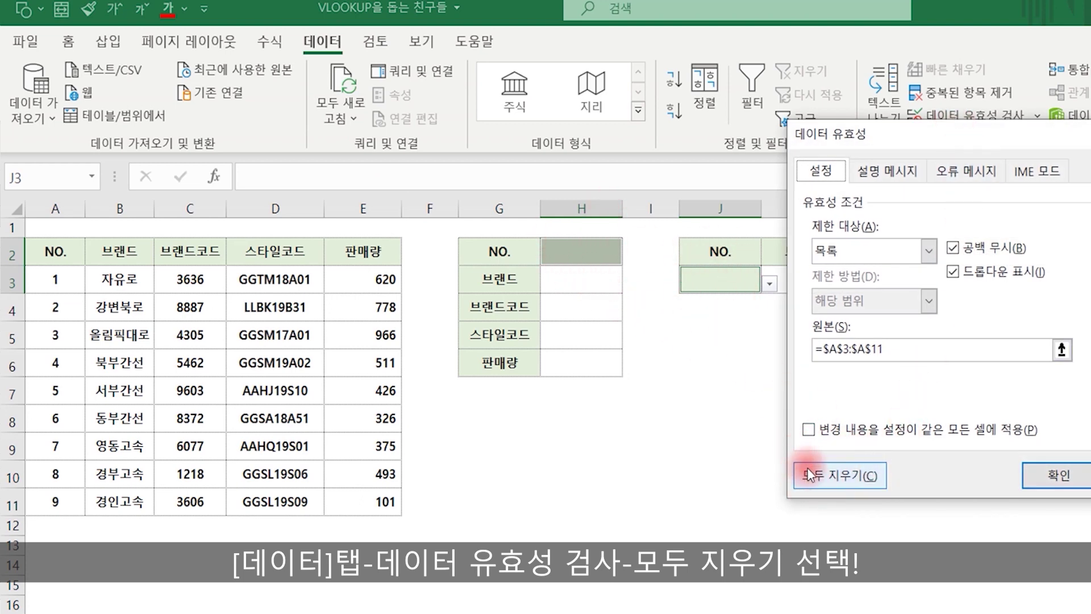
click(828, 475)
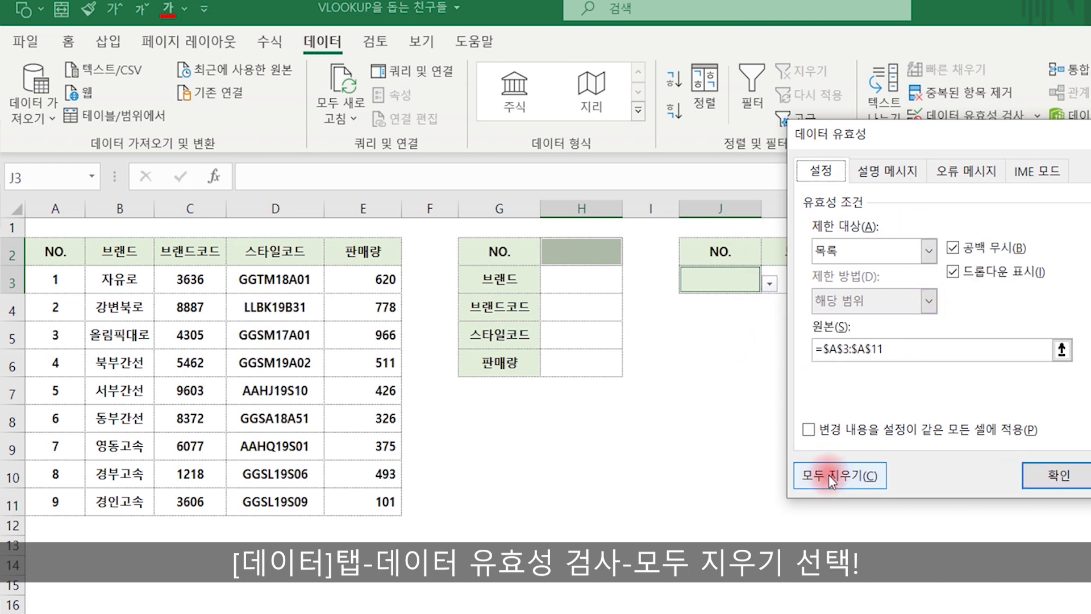
click(829, 475)
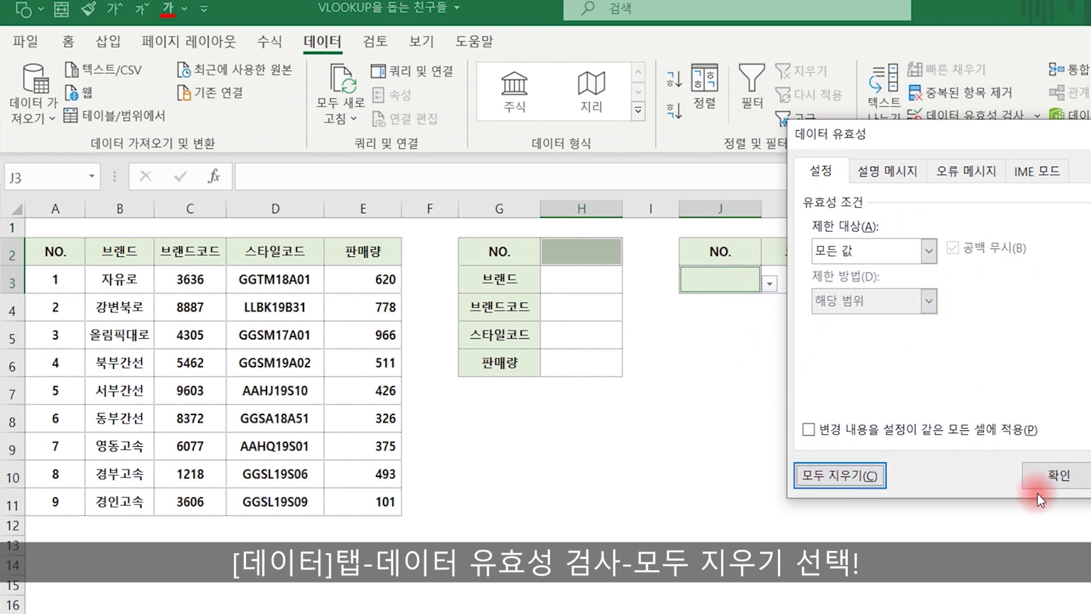
click(1046, 480)
click(930, 563)
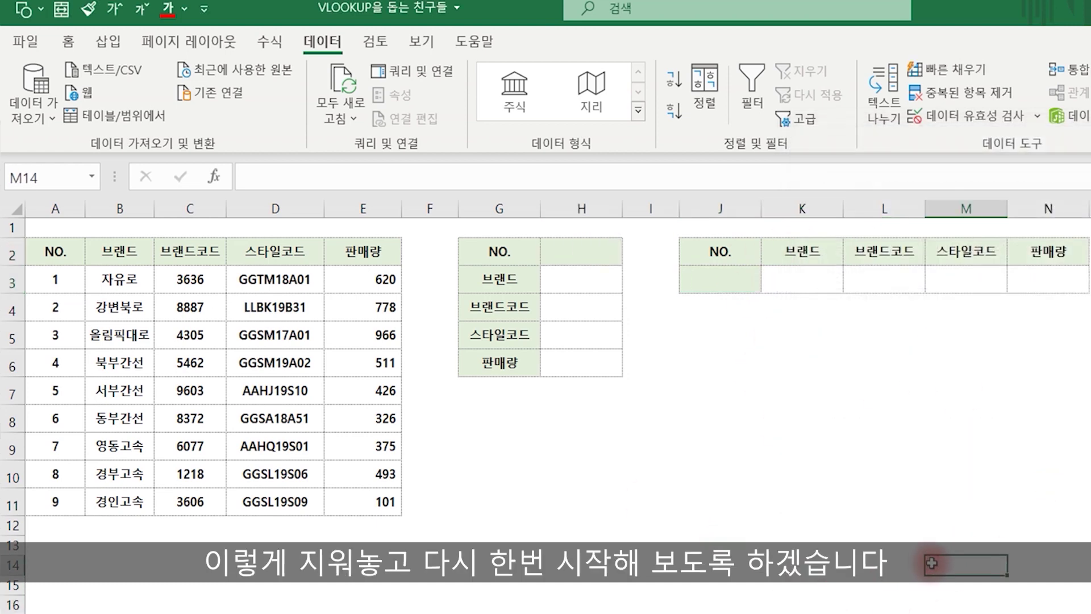
Apply list-type (목록) data validation to cells H2 and J3 with the source =$A$3:$A$11.
click(569, 251)
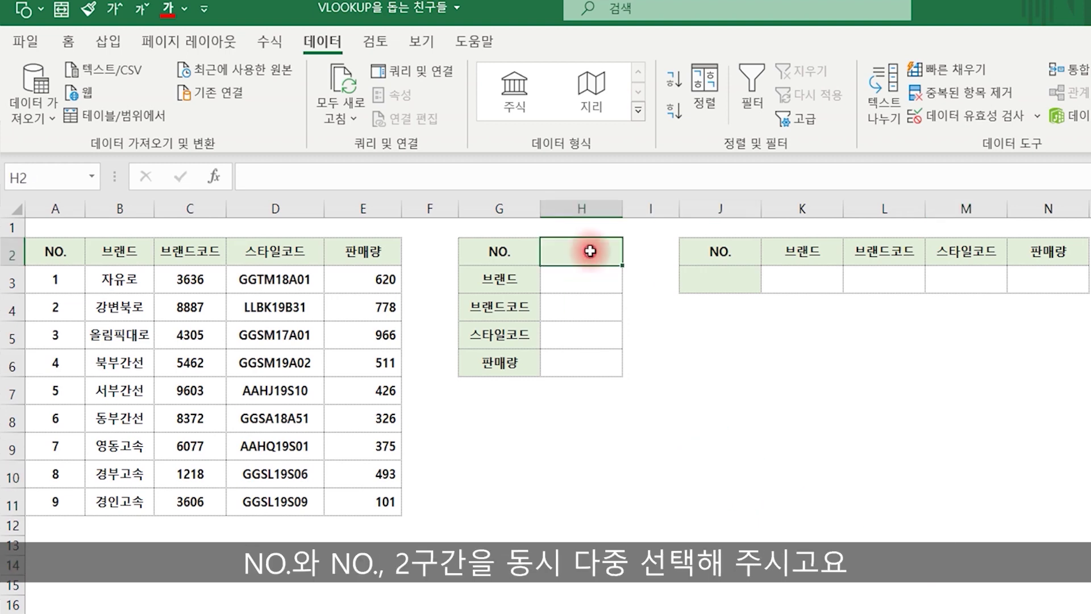
ctrl+click(721, 279)
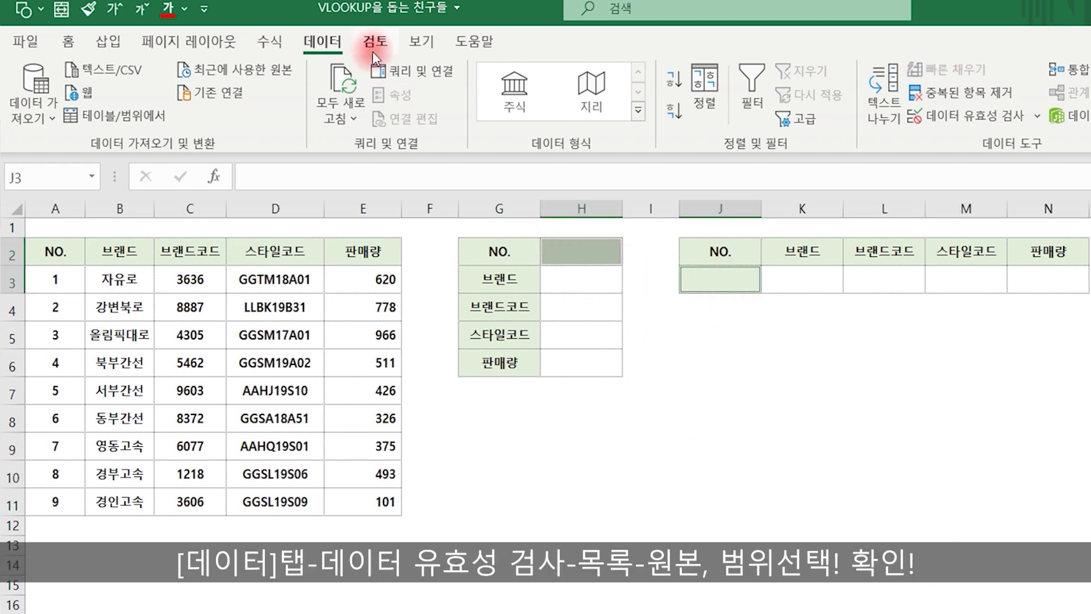
click(958, 120)
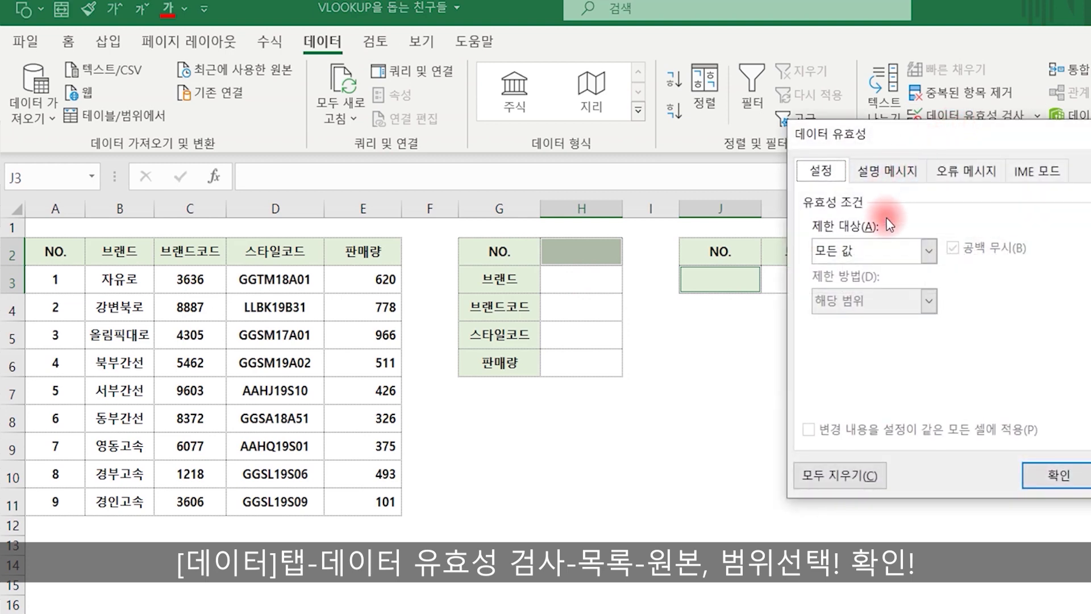
click(893, 266)
click(824, 313)
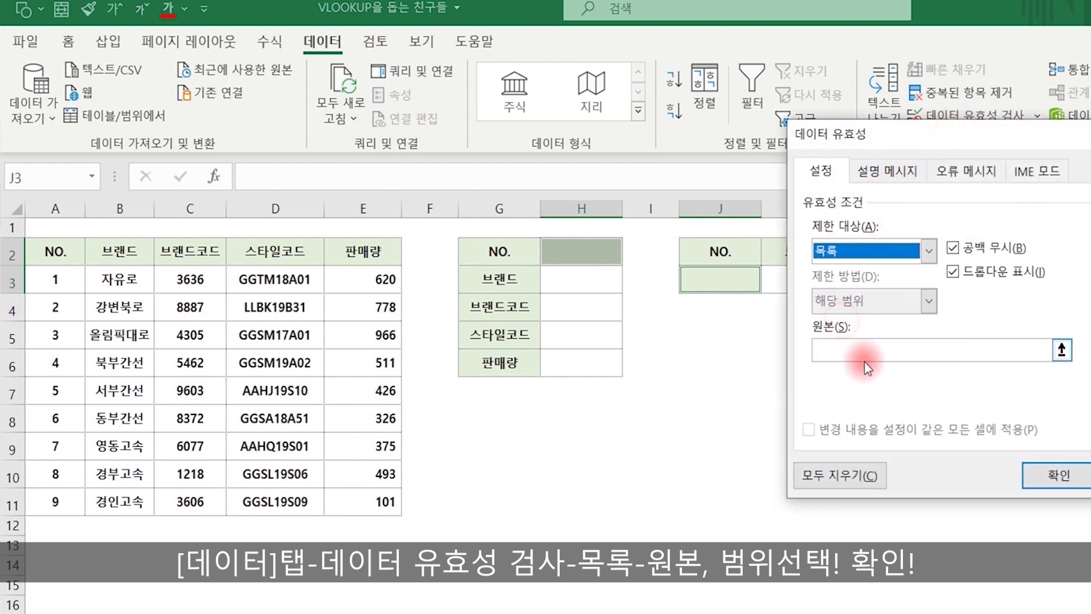
click(872, 350)
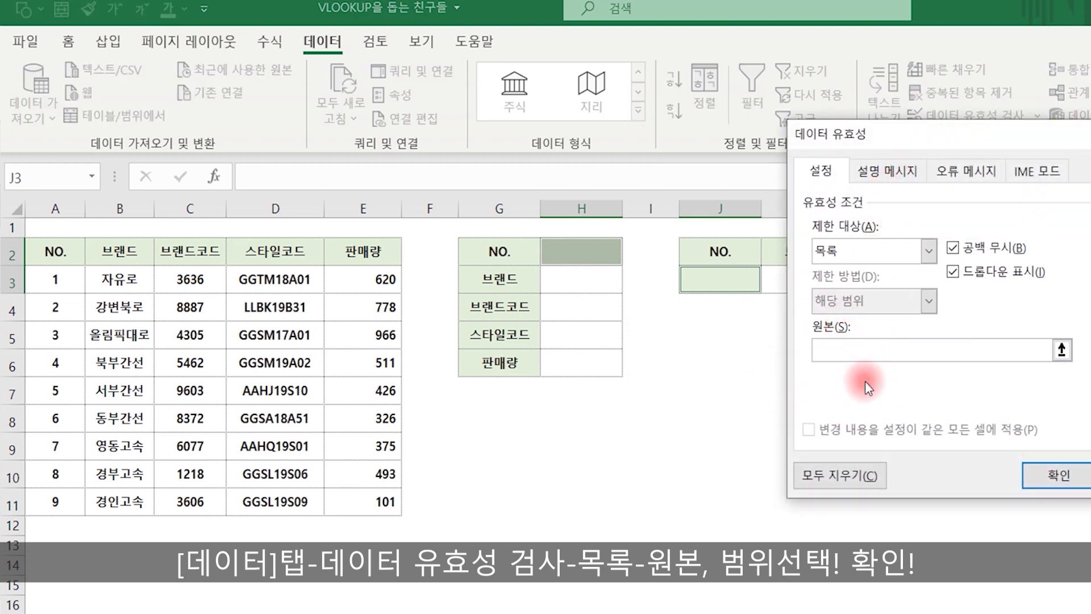
drag(51, 281, 51, 500)
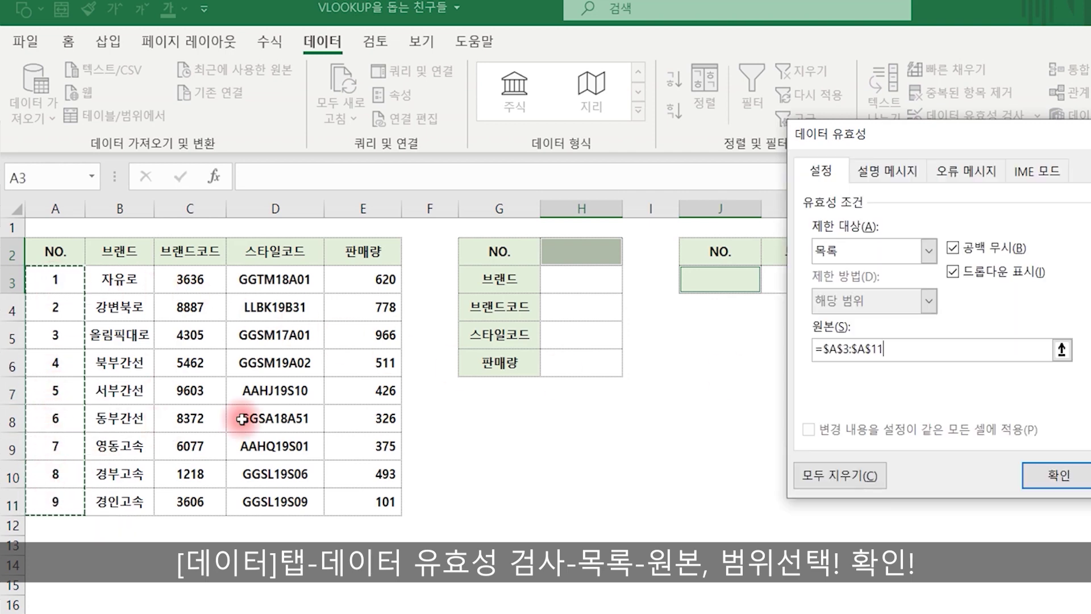
click(1056, 475)
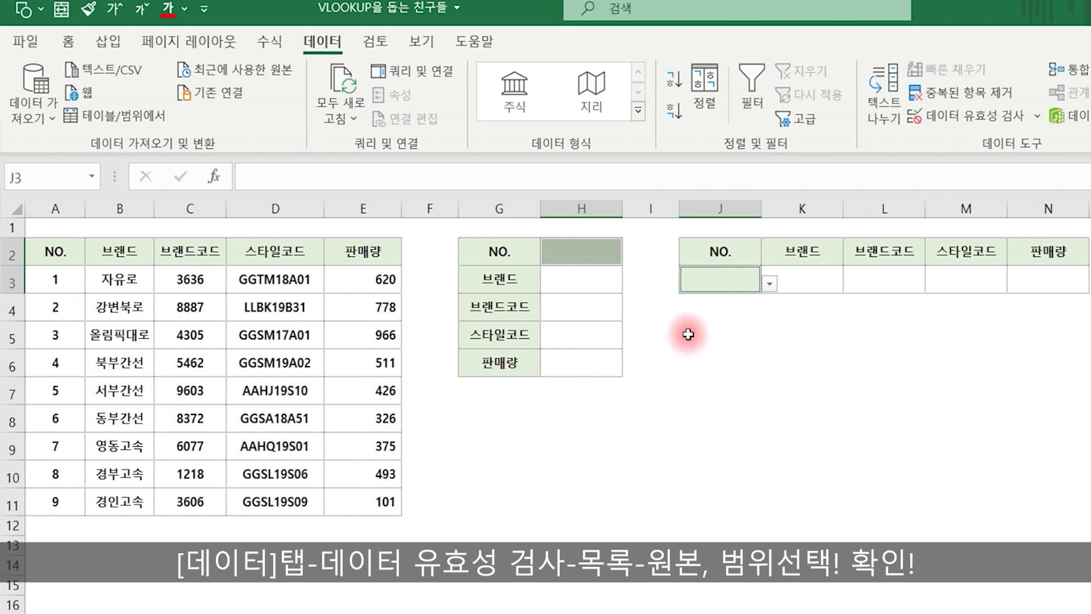
Choose 5 from the validation list in cell H2.
click(699, 361)
click(621, 251)
click(631, 255)
click(586, 327)
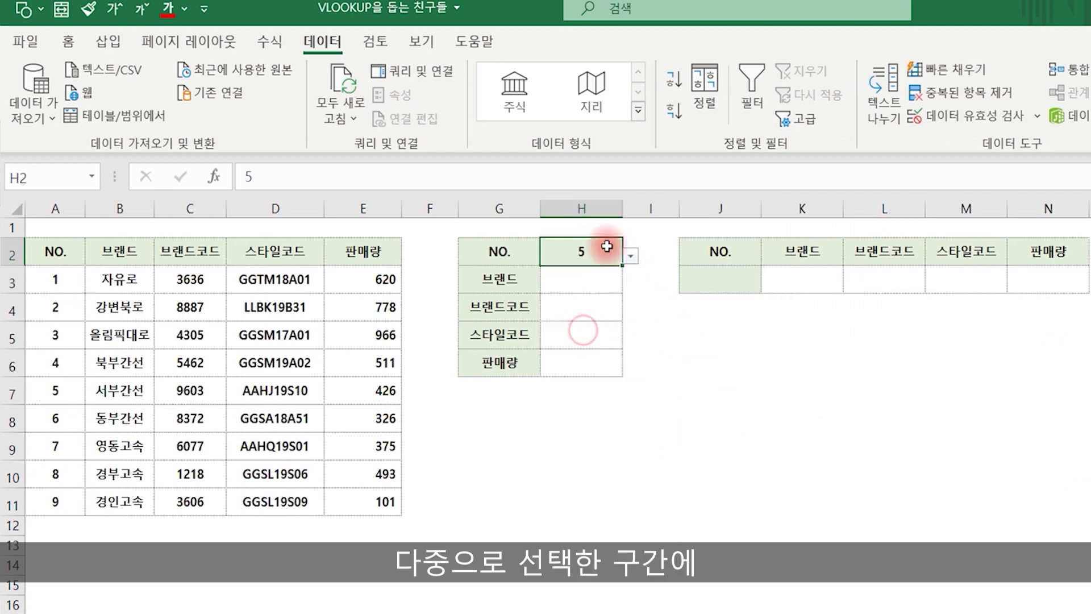
Choose 6 from the validation list in cell J3.
click(731, 276)
click(770, 284)
key(Escape)
click(769, 283)
click(728, 362)
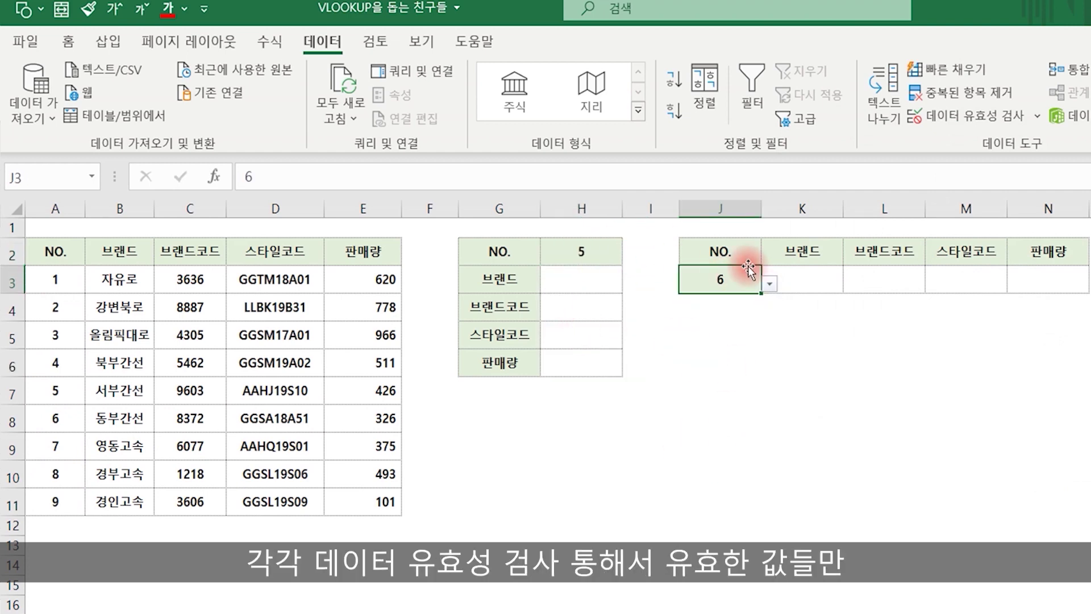
click(827, 421)
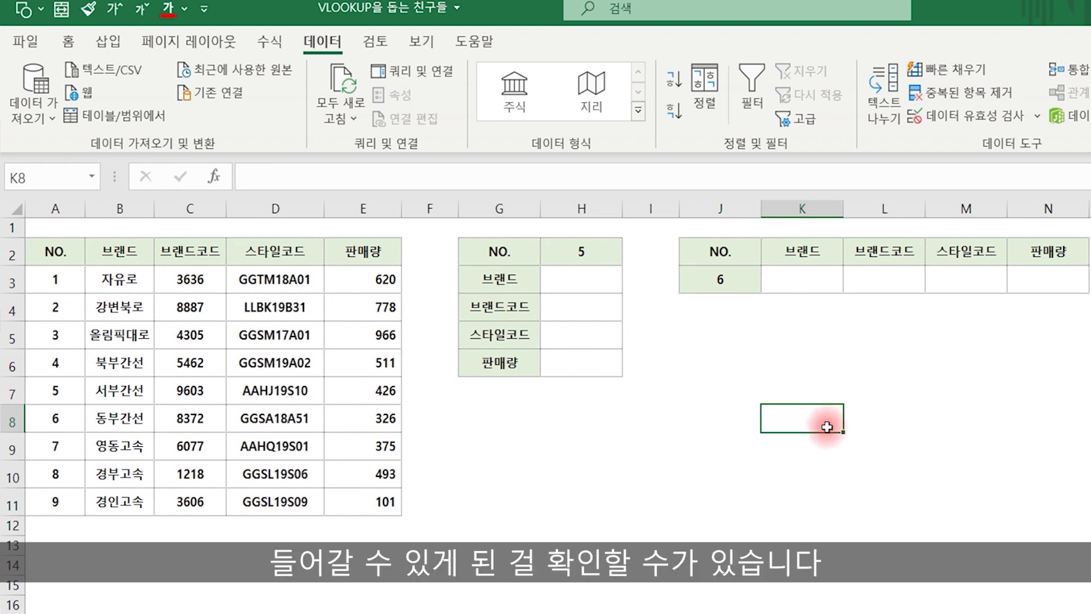
Begin a VLOOKUP formula in H3 with the absolute lookup value $H$2 and the absolute table range $A$3:$E$11.
click(552, 277)
text(=)
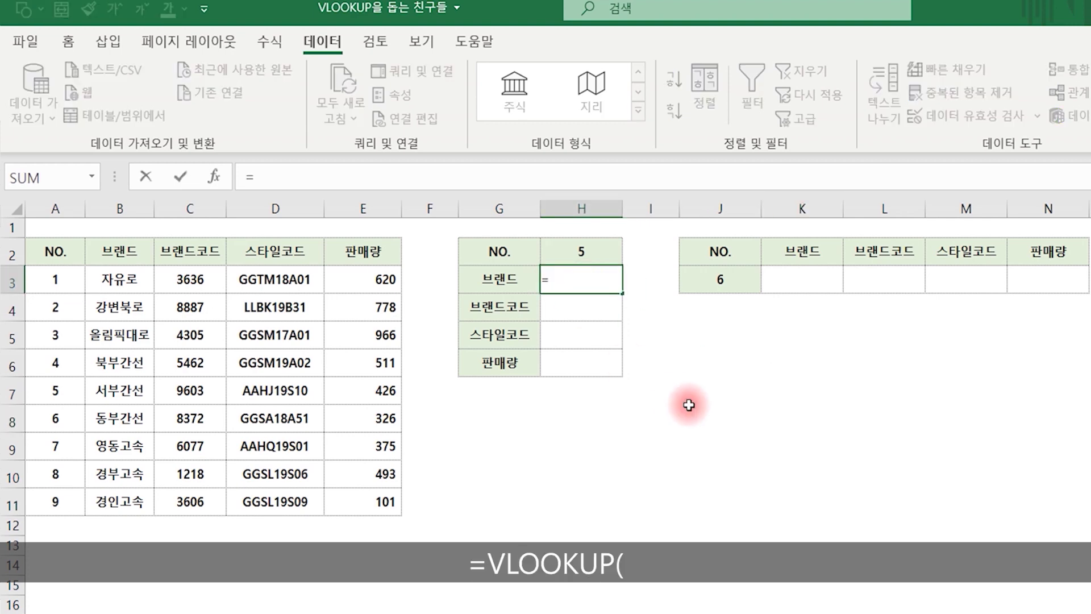
text(vl)
key(Tab)
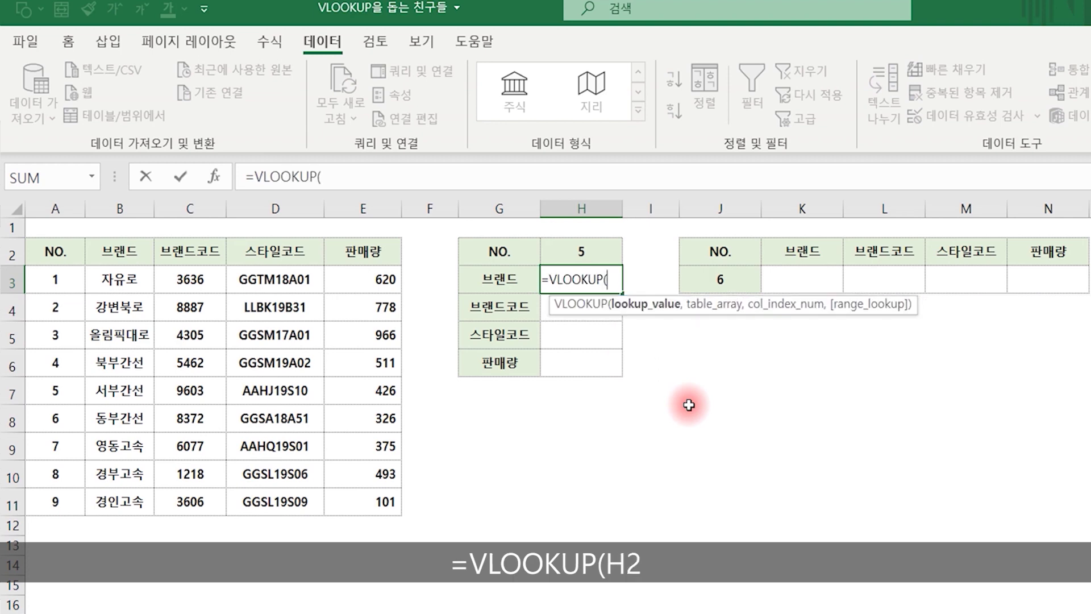
key(Up)
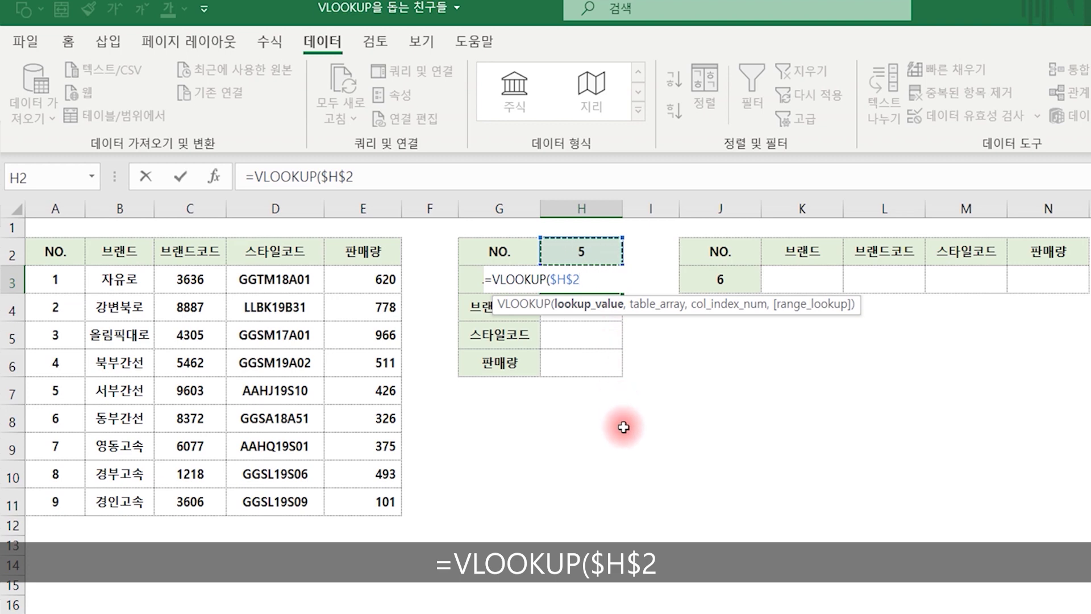
text(,)
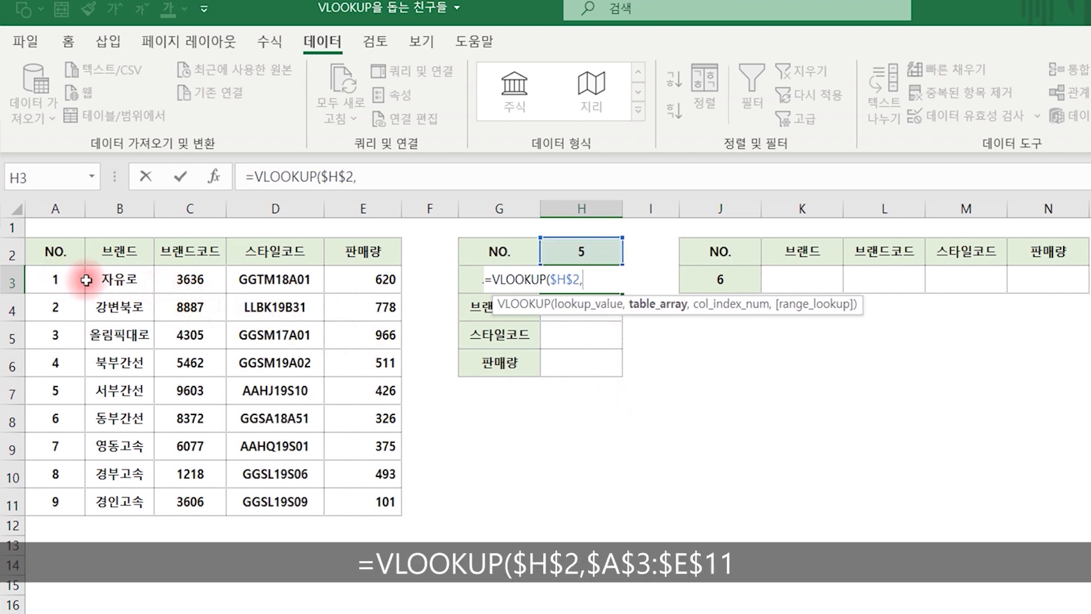
drag(54, 274, 382, 499)
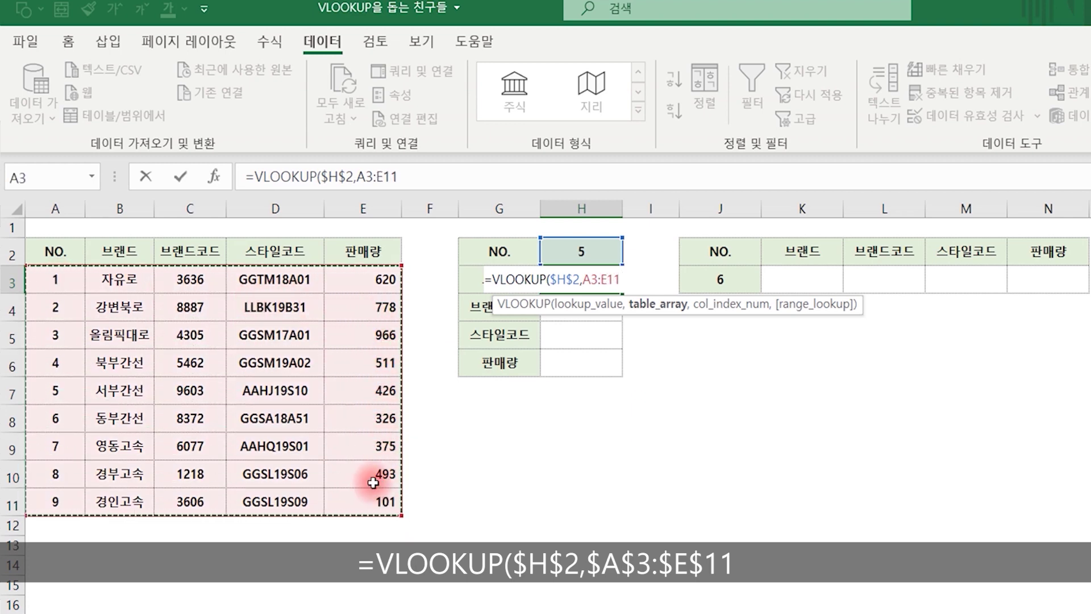
key(F4)
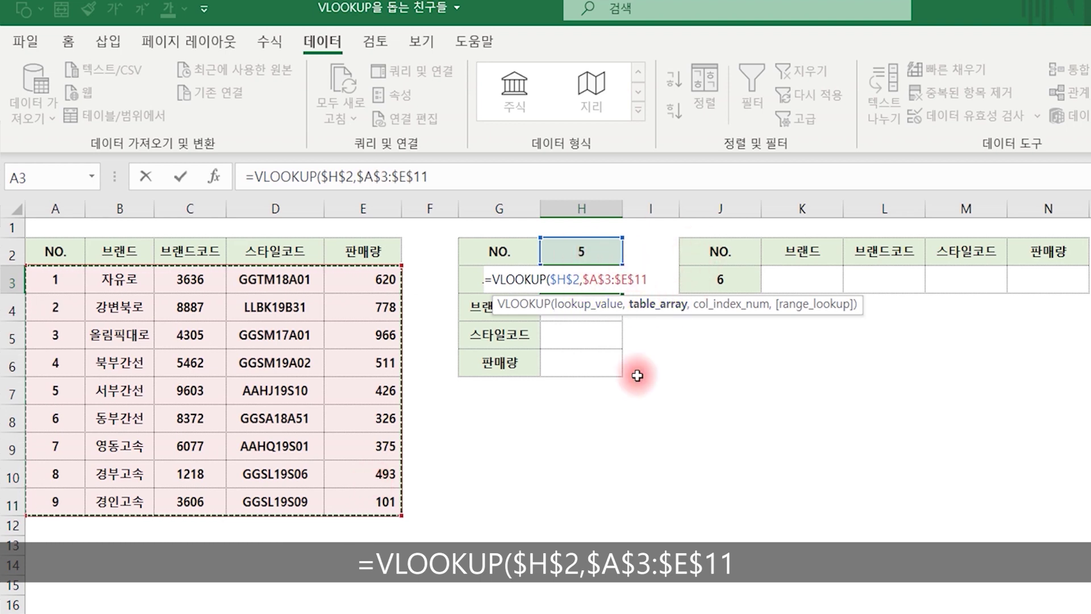
text(,)
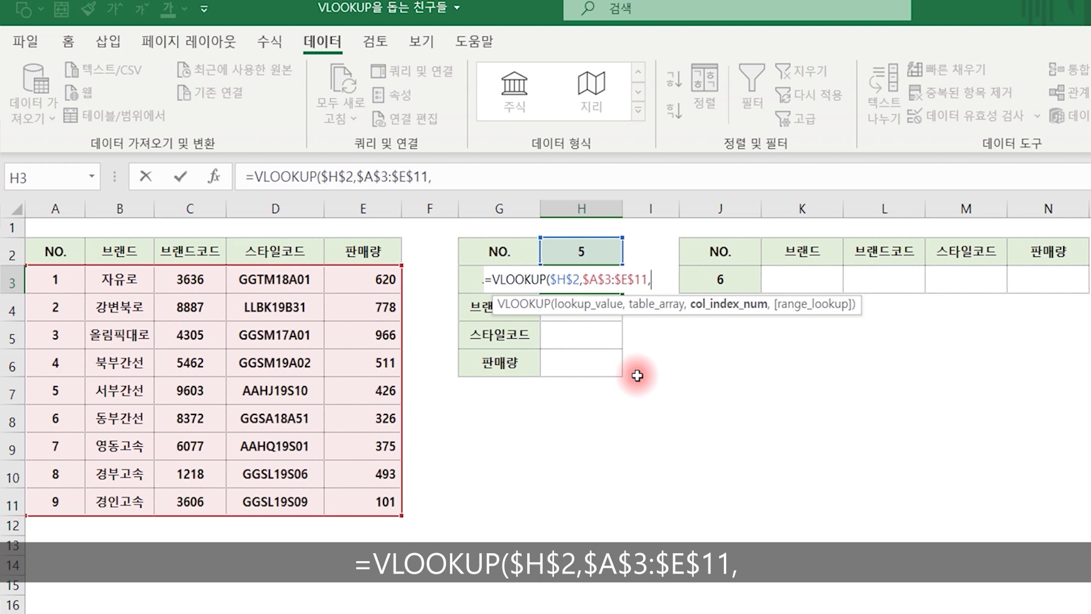
Complete the H3 formula with ROW(A2) as the column index and 0 for an exact match.
text(row)
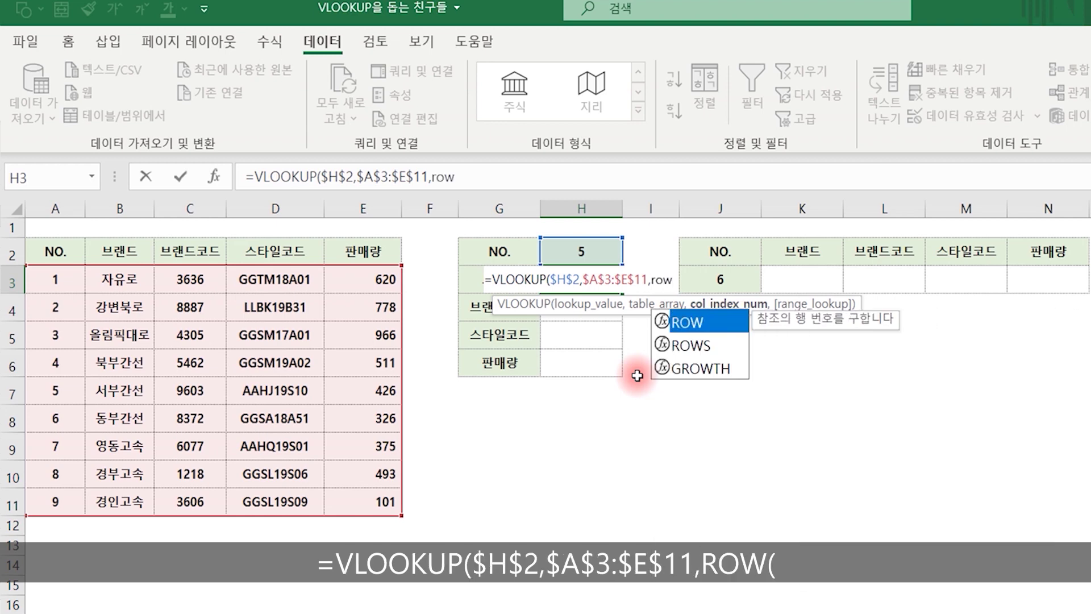
text(()
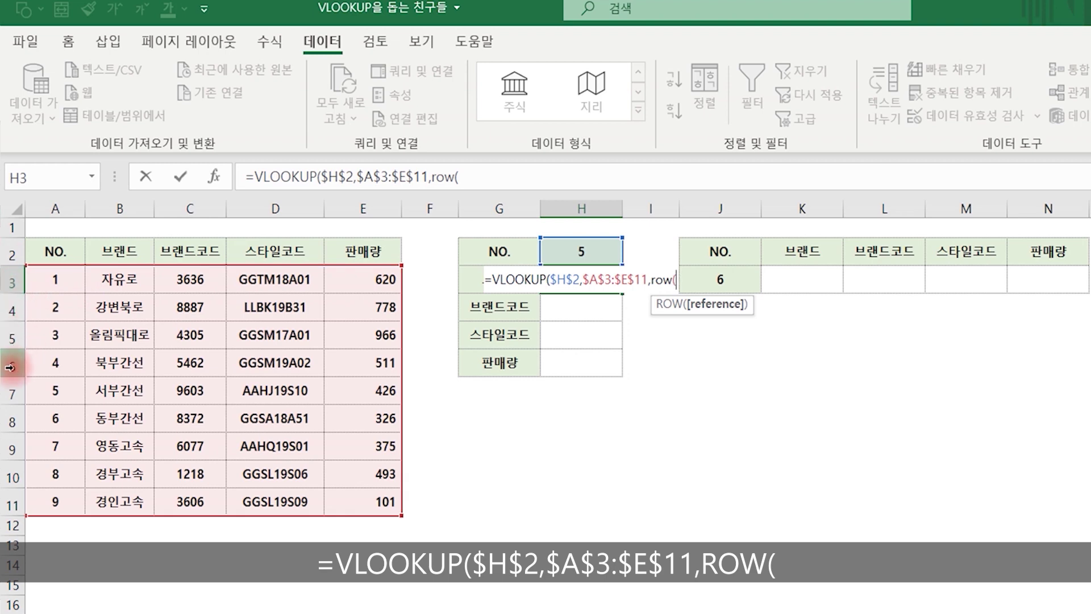
drag(56, 279, 55, 446)
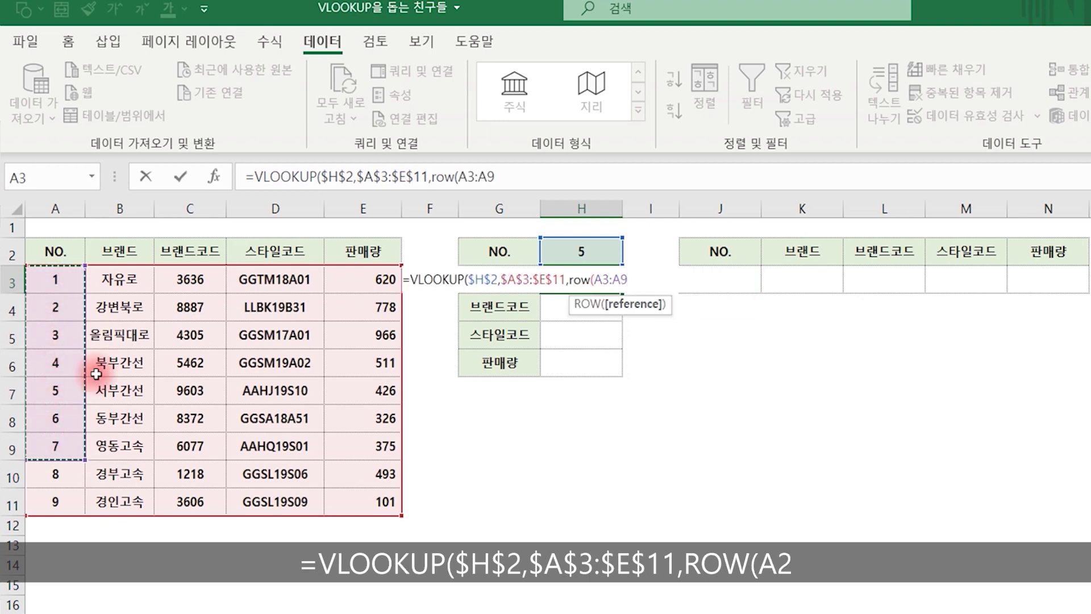
click(53, 305)
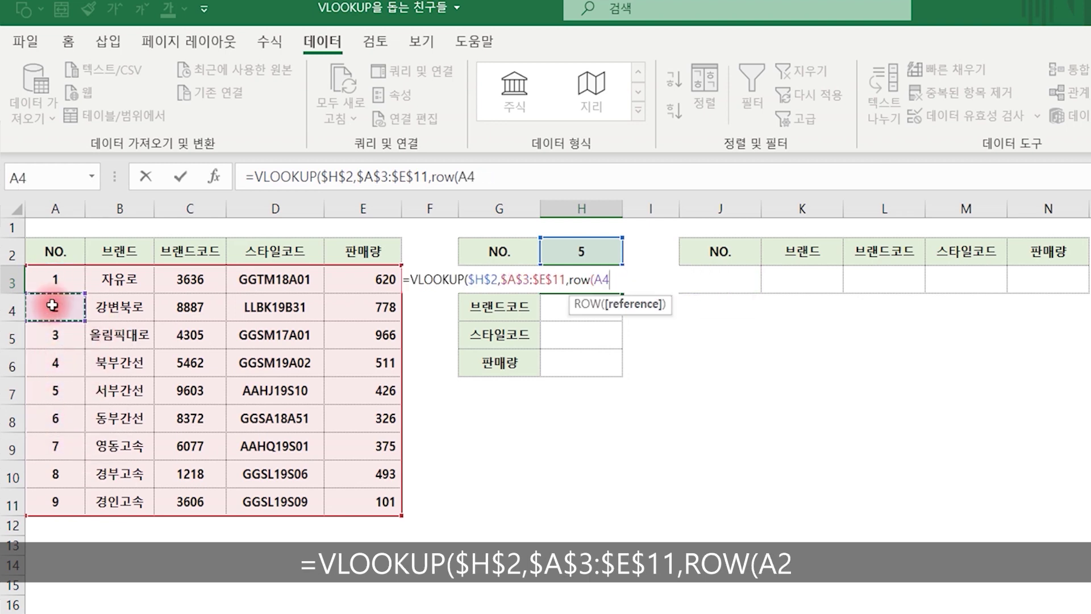
click(59, 280)
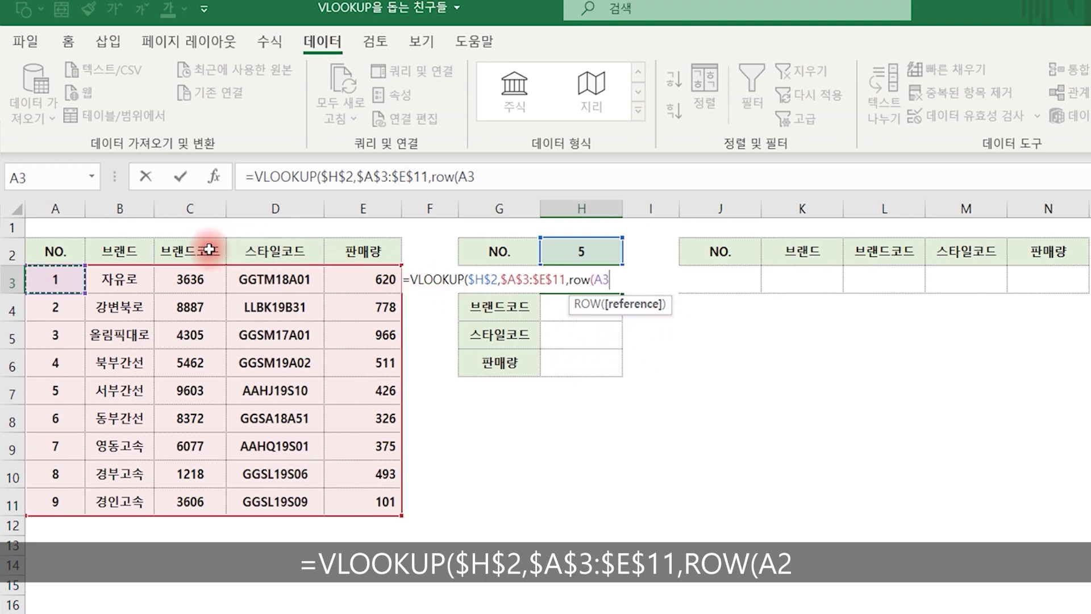
mouse_move(59, 243)
mouse_down()
mouse_move(361, 246)
mouse_move(57, 245)
mouse_up()
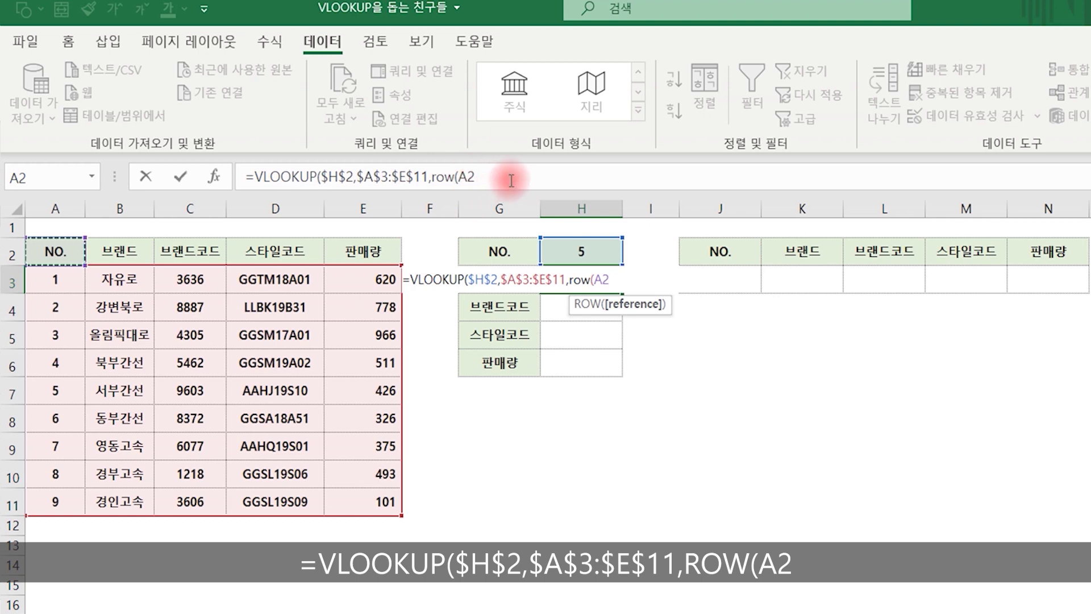
text())
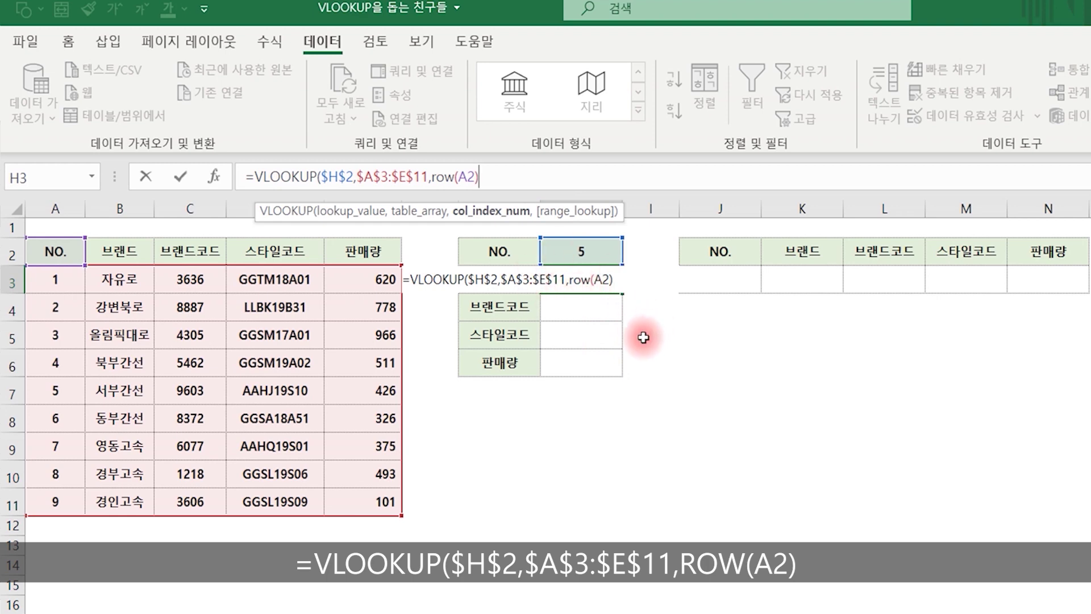
text(,)
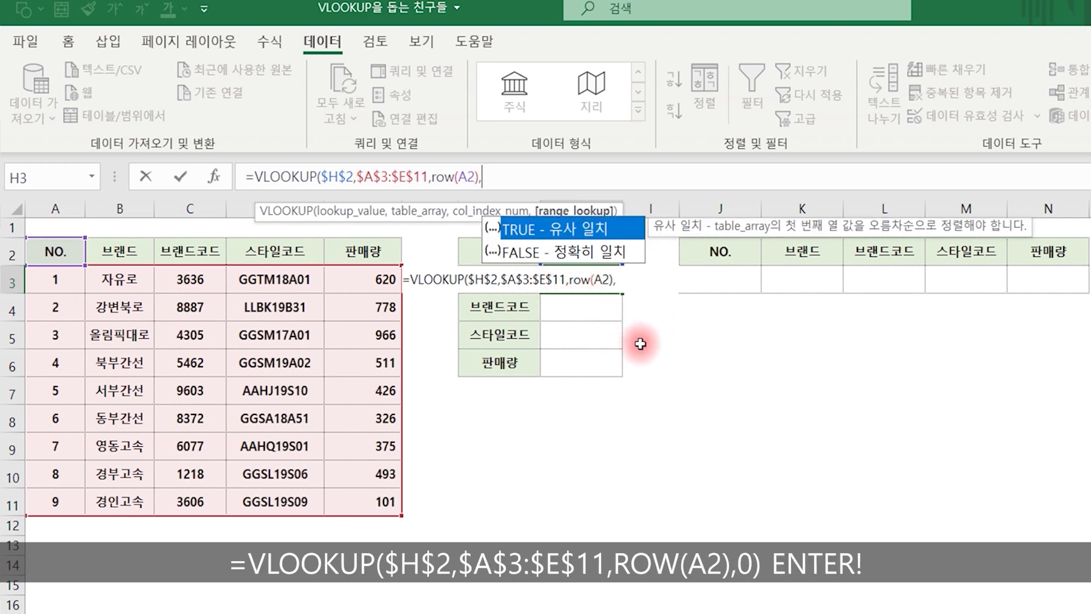
text(0))
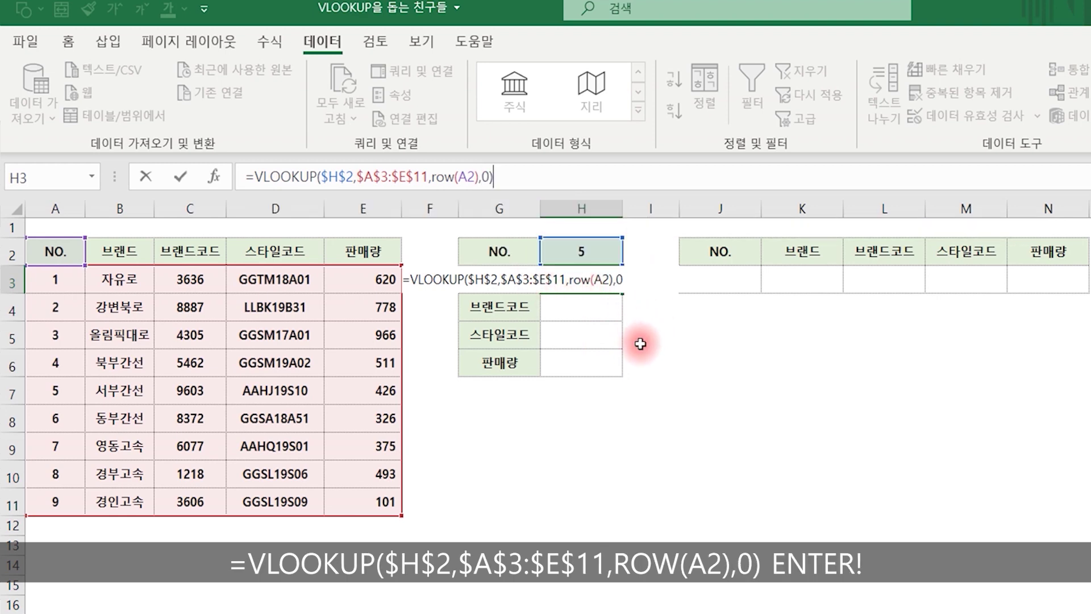
key(Return)
key(Up)
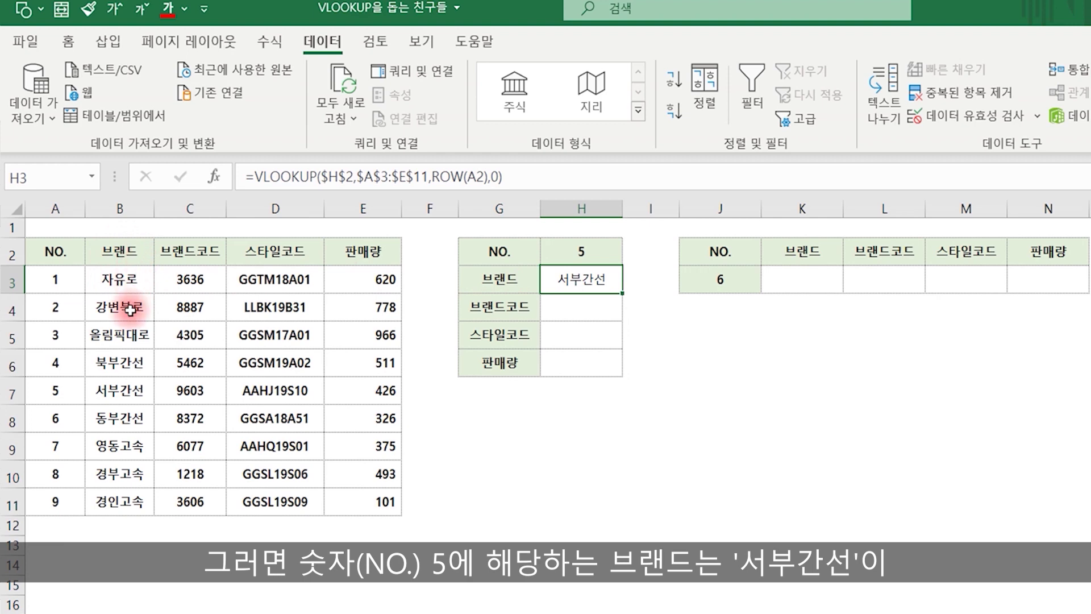
Check the brand returned in H3 against source cell B7 and fill the H3 formula down through H6.
click(117, 386)
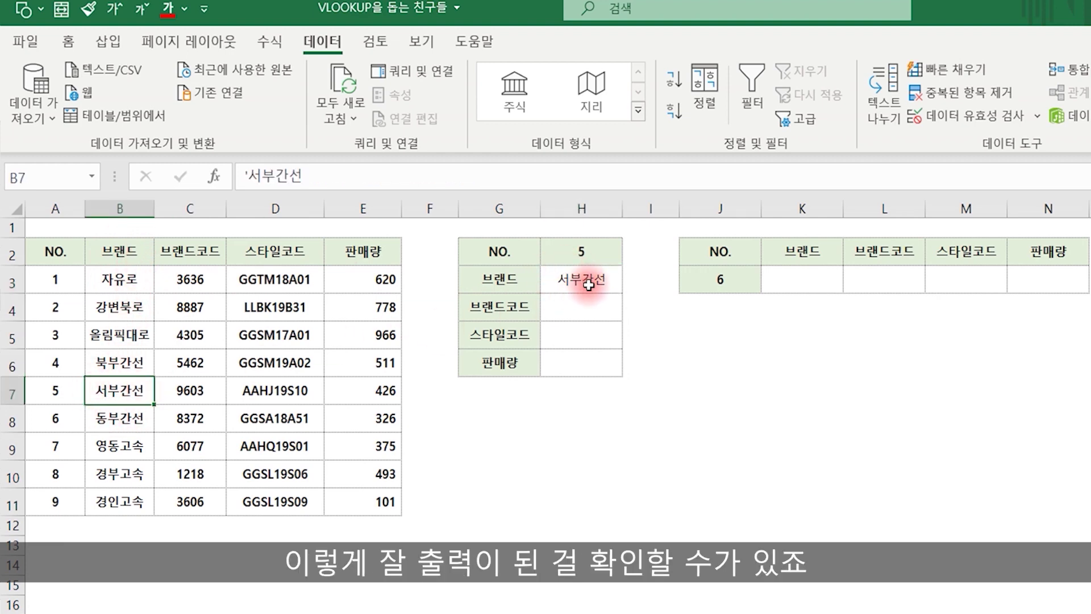
key(ctrl+2)
mouse_move(609, 299)
mouse_down()
mouse_move(565, 253)
mouse_move(593, 291)
mouse_up()
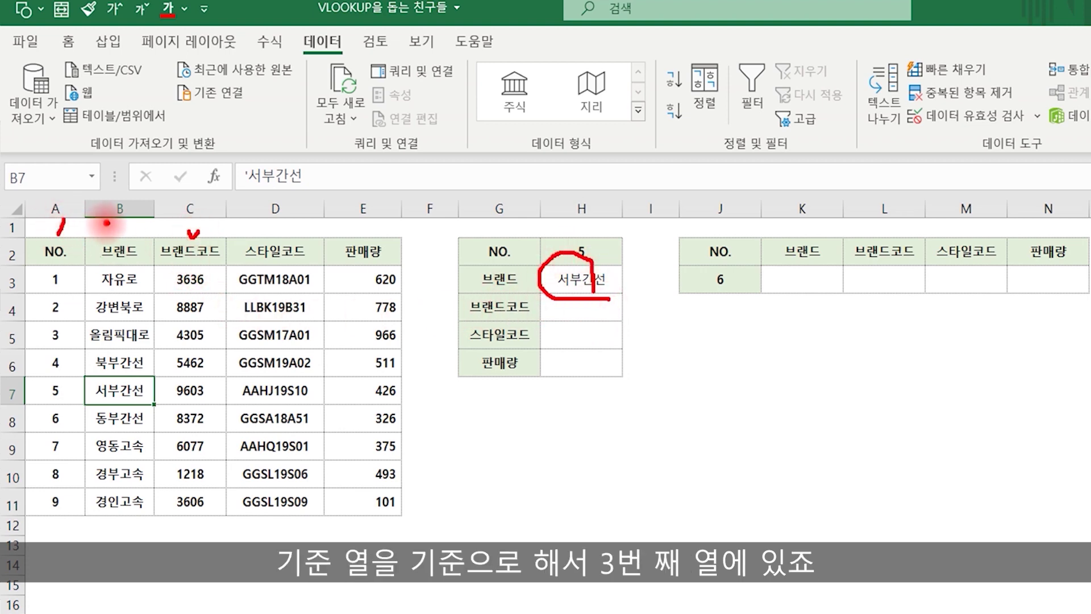
drag(191, 216, 205, 213)
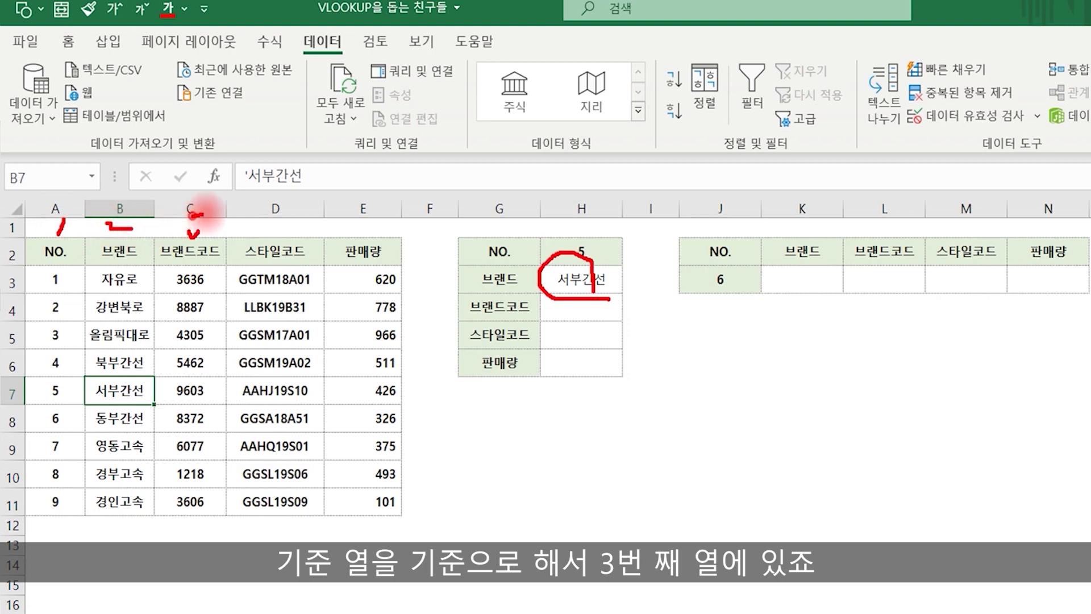
click(591, 282)
drag(591, 284, 615, 370)
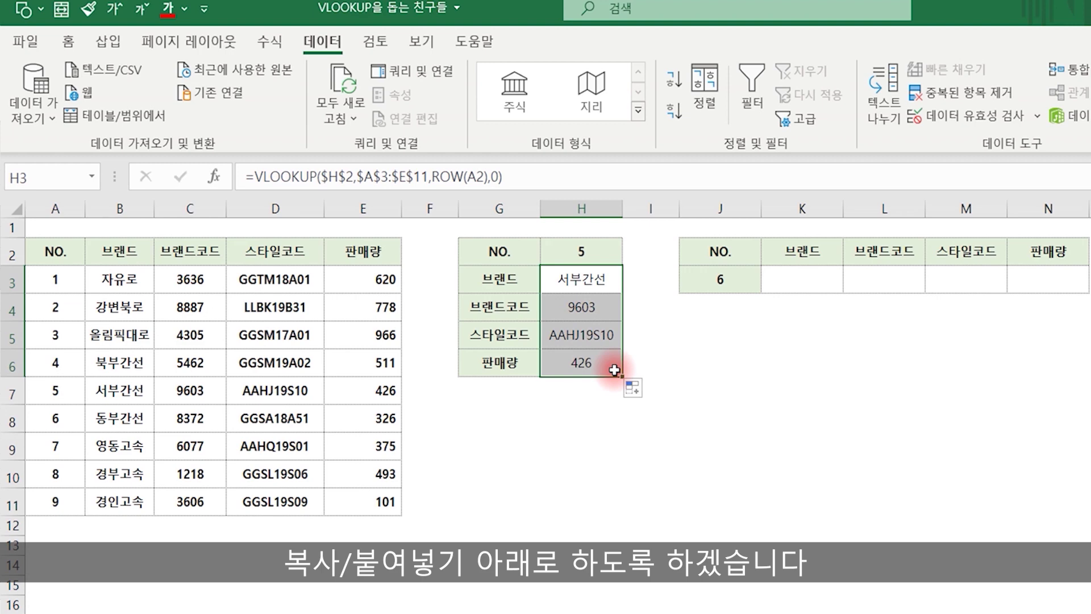
Compare the source record for NO. 5 in A7:E7 with the lookup results in H3:H6.
click(577, 284)
drag(54, 390, 352, 400)
mouse_move(124, 386)
mouse_down()
mouse_move(307, 306)
mouse_move(469, 292)
mouse_up()
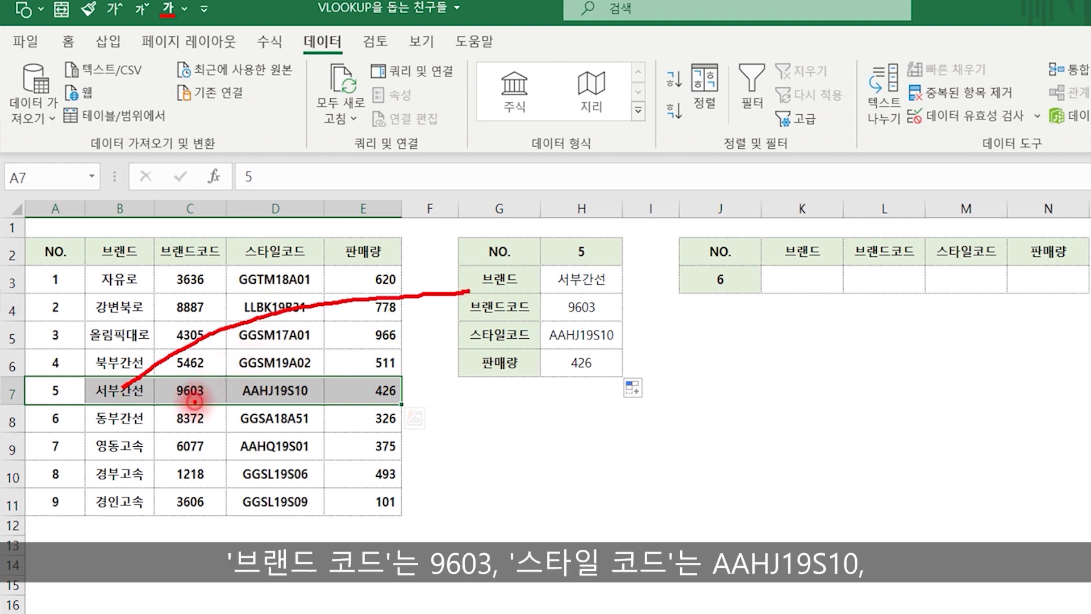
mouse_move(194, 401)
mouse_down()
mouse_move(494, 393)
mouse_move(556, 317)
mouse_up()
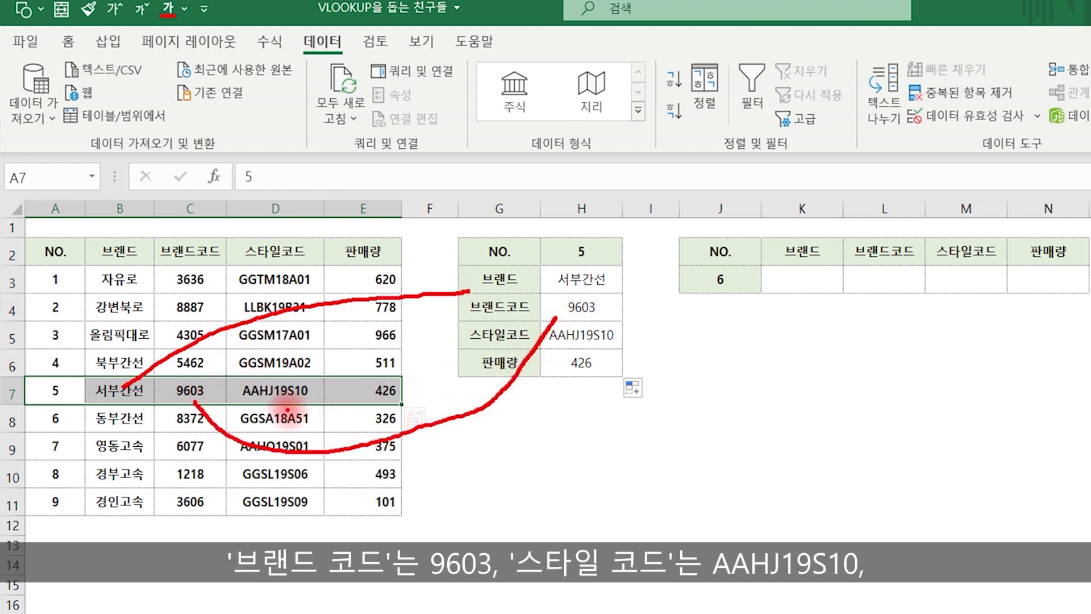
mouse_move(274, 406)
mouse_down()
mouse_move(333, 443)
mouse_move(569, 438)
mouse_move(624, 370)
mouse_move(618, 341)
mouse_up()
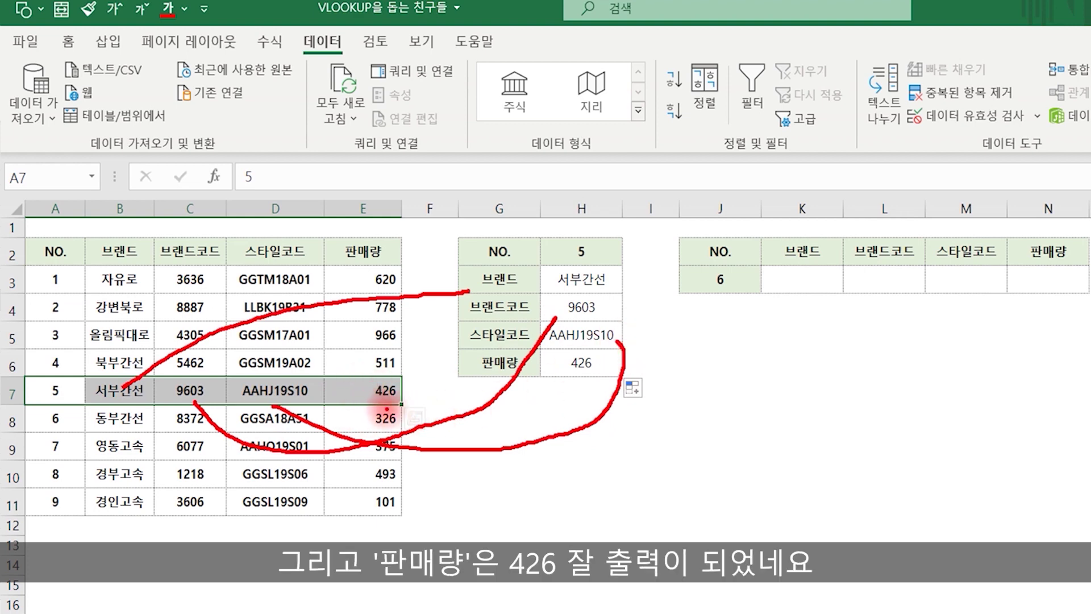
mouse_move(388, 408)
mouse_down()
mouse_move(502, 422)
mouse_move(577, 363)
mouse_up()
key(Escape)
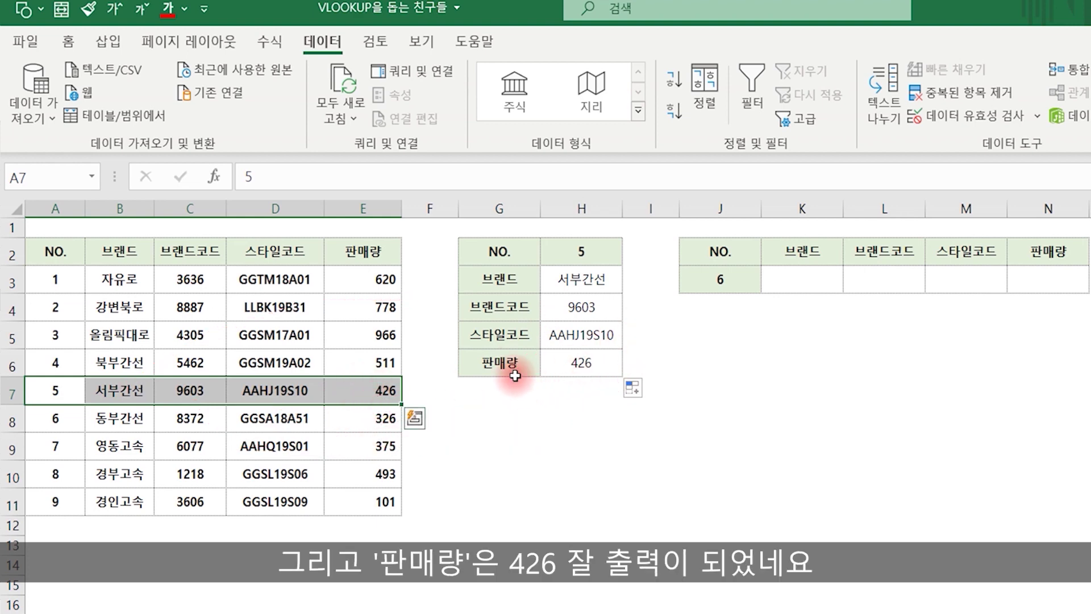
Choose 8 from the validation list in H2 and compare the lookup results with the source record in A10:E10.
click(583, 251)
click(631, 256)
click(566, 353)
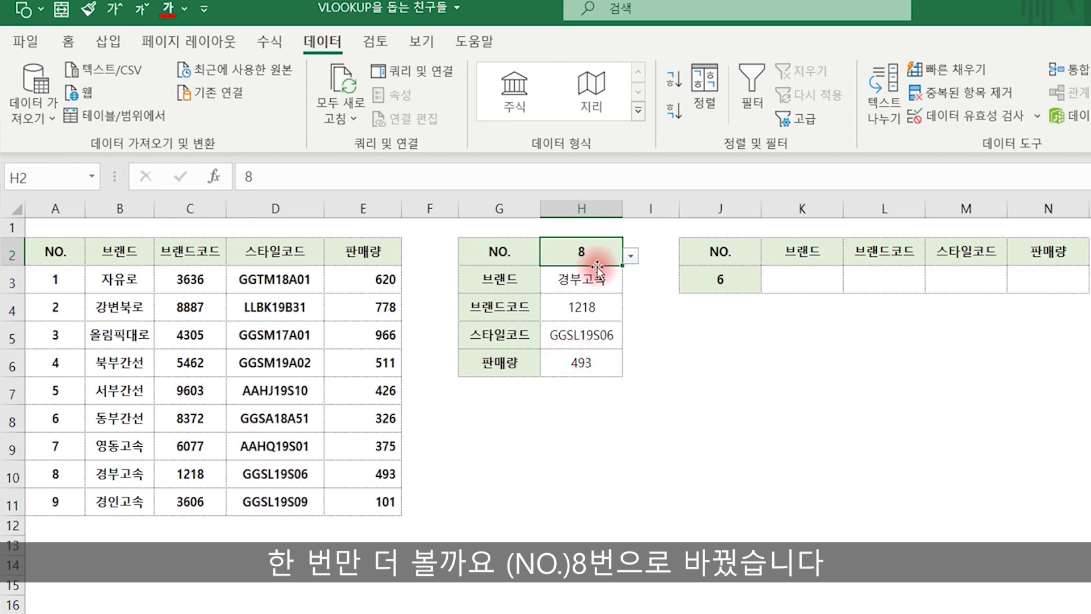
drag(55, 474, 348, 477)
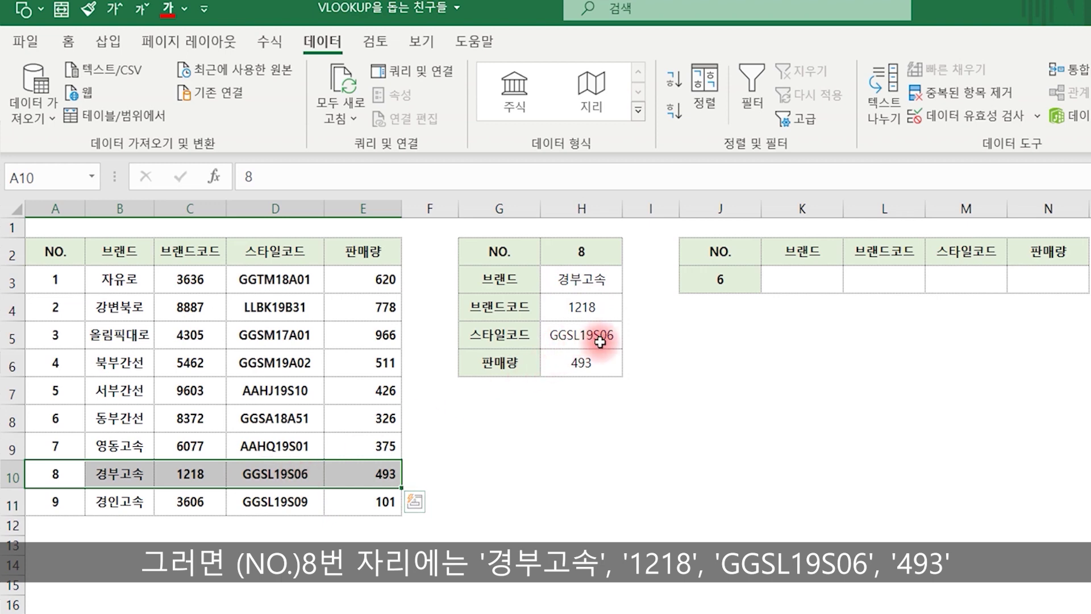
click(594, 392)
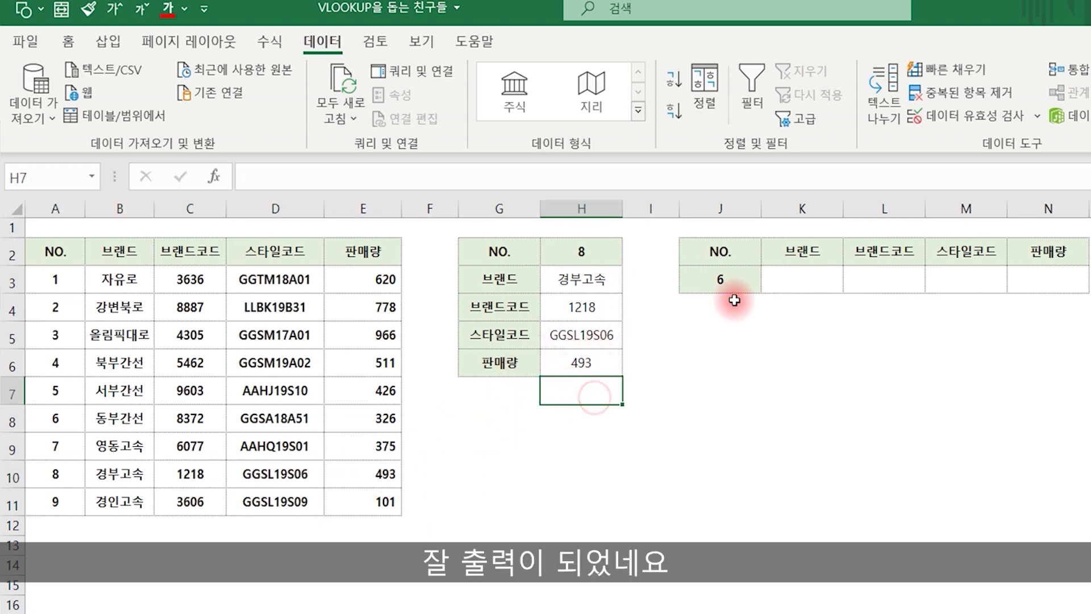
Begin a VLOOKUP formula in K3 with the absolute lookup value $J$3 and the absolute table range $A$3:$E$11.
click(793, 283)
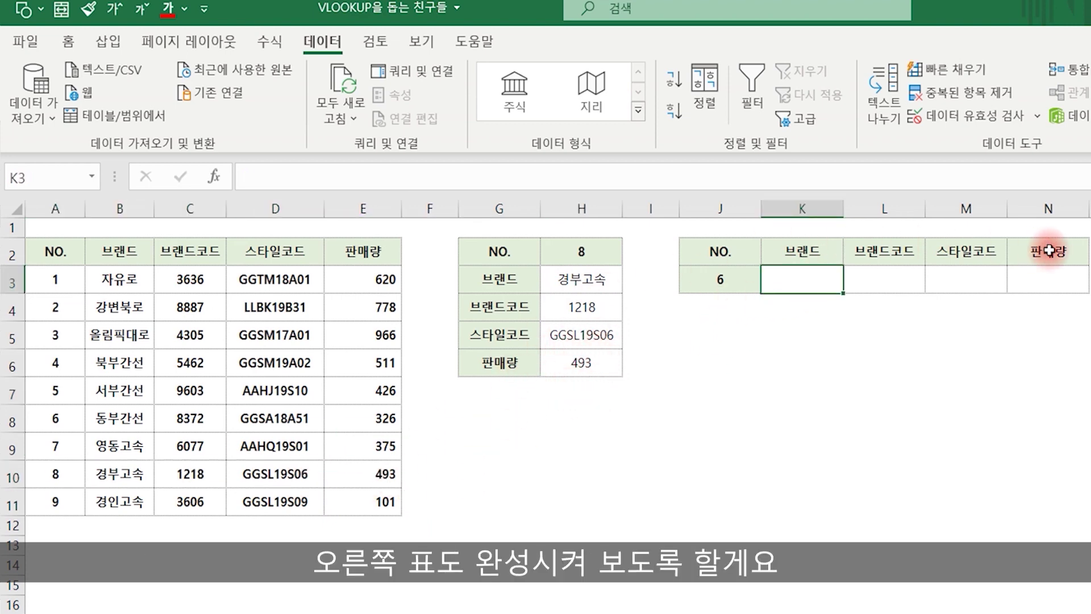
text(=VLOOKUP()
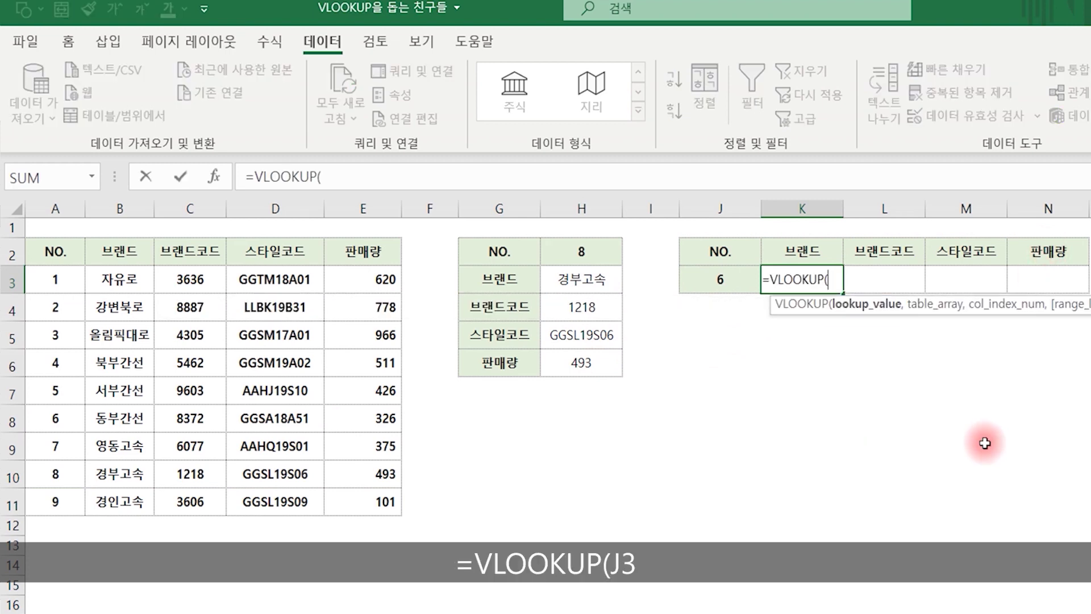
key(Left)
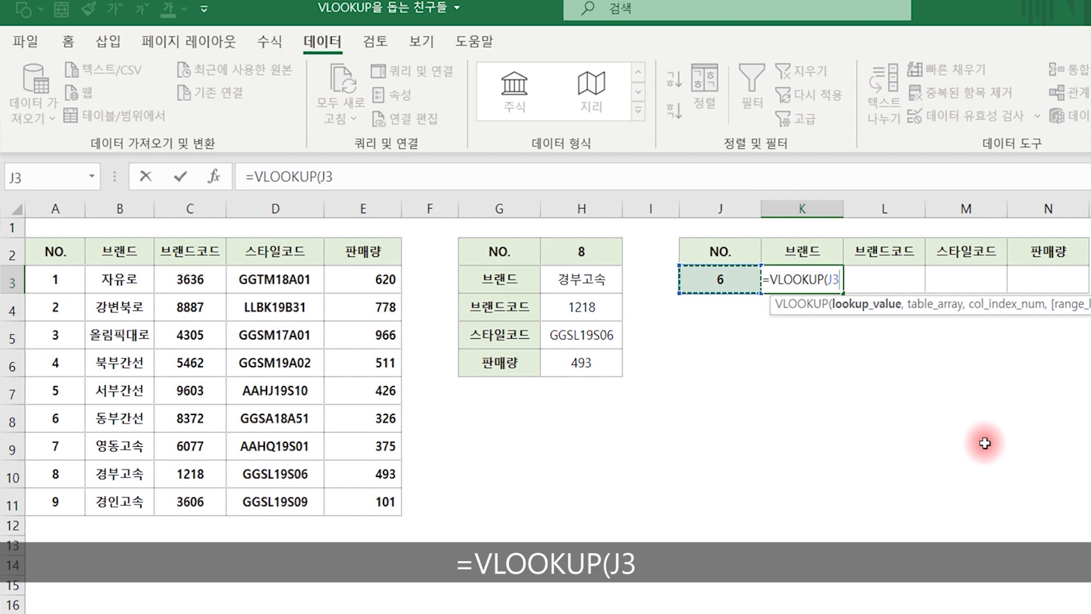
key(F4)
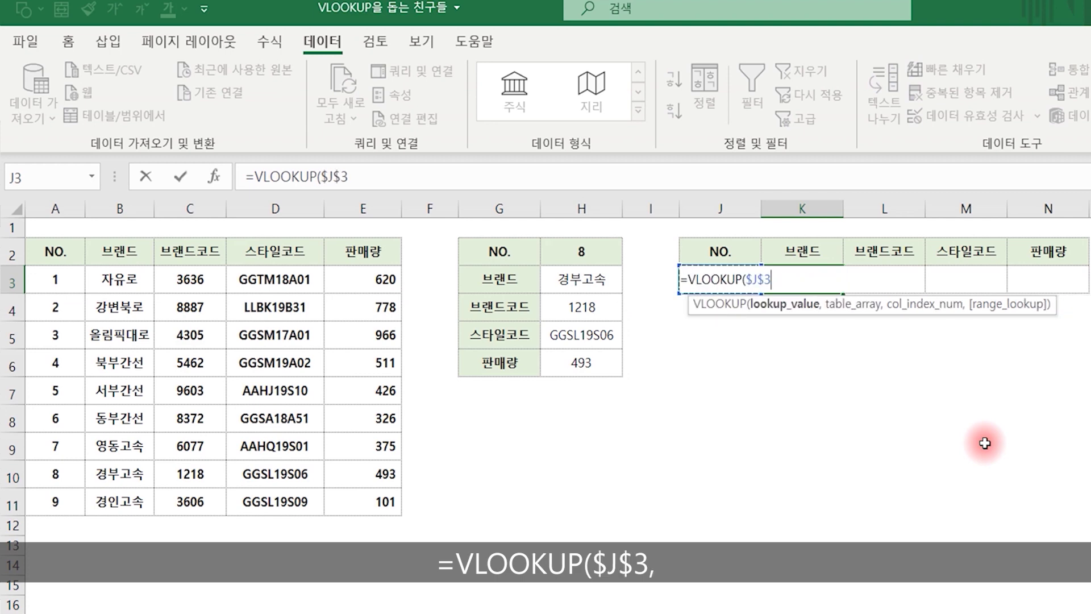
text(,)
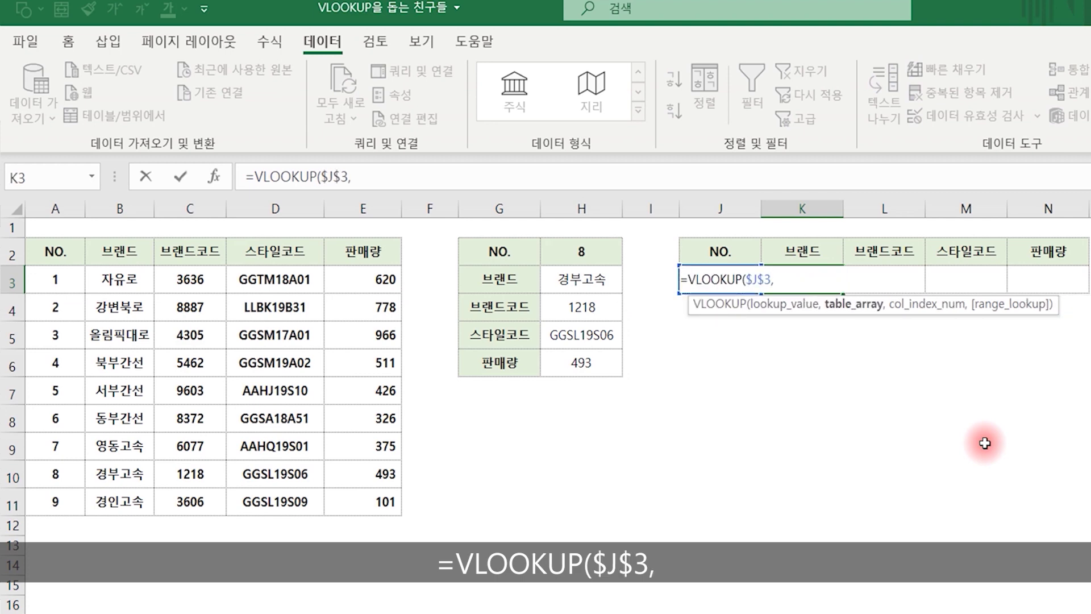
click(54, 280)
drag(54, 279, 367, 503)
key(F4)
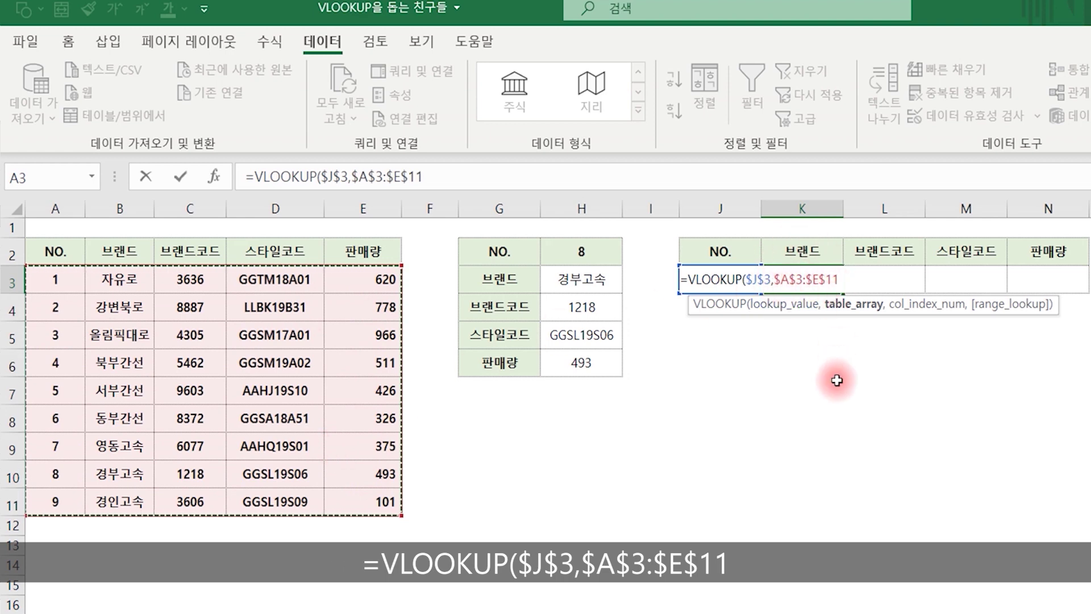
text(,)
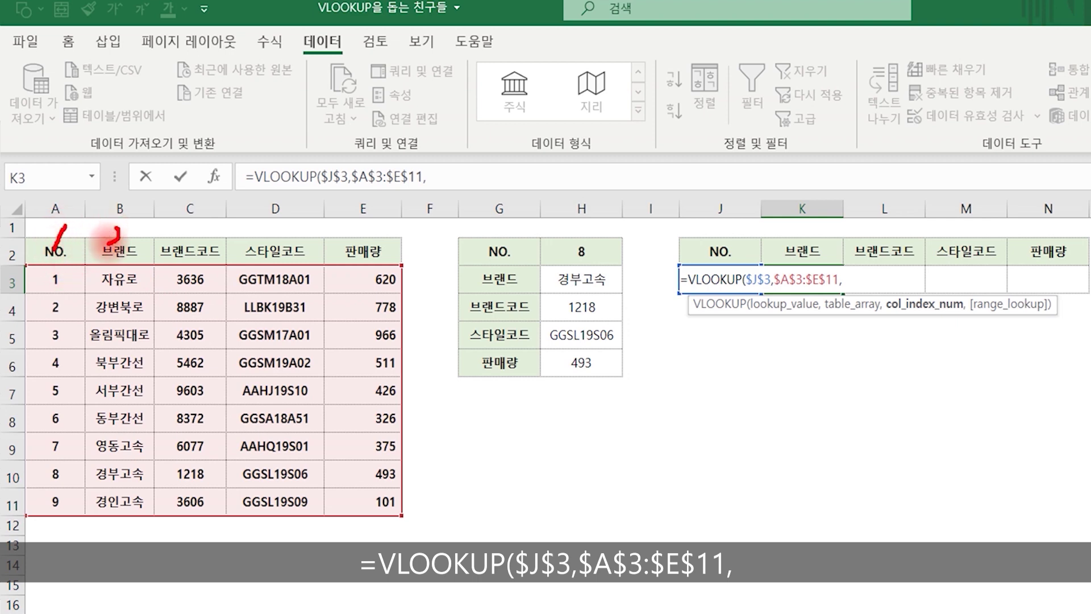
Count off the source table's columns from NO. to 판매량 as column indexes 1 to 5.
drag(114, 232, 126, 244)
drag(194, 231, 192, 248)
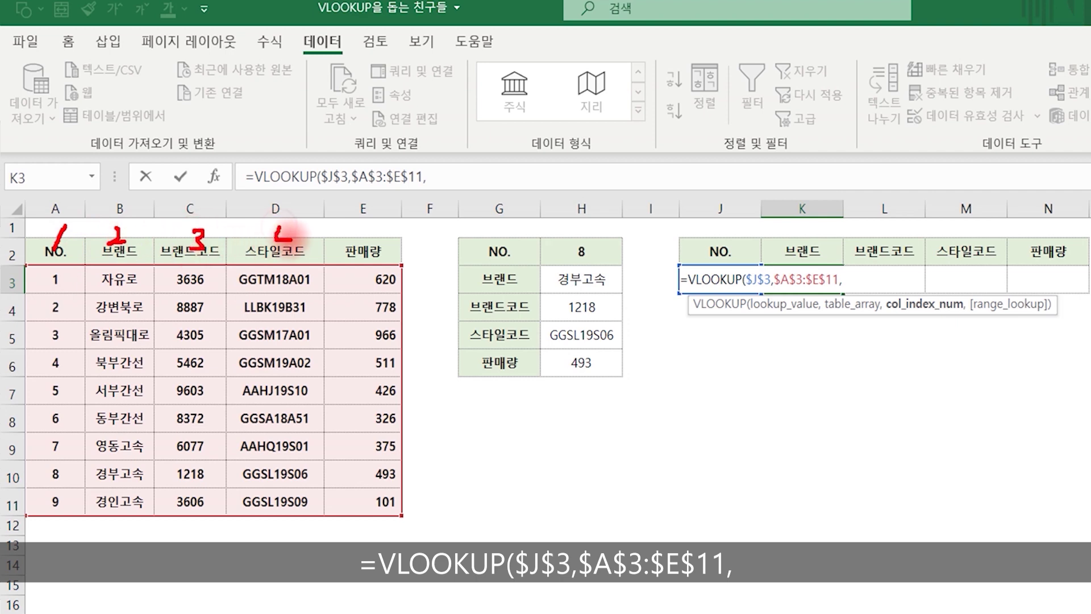
drag(287, 226, 288, 242)
drag(375, 232, 349, 255)
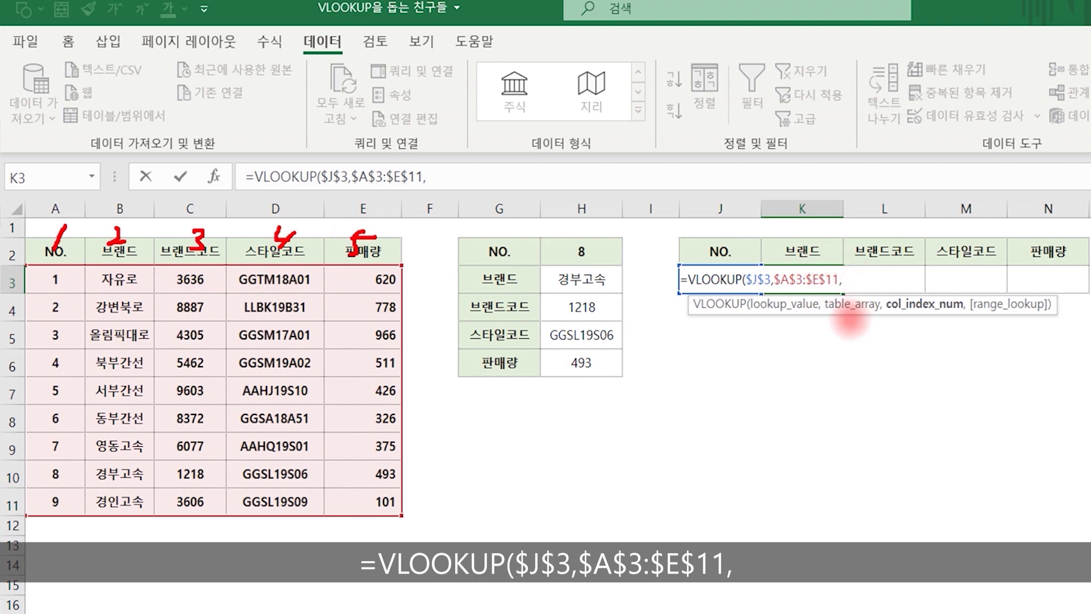
Add COLUMN(B14) as the column index argument of the VLOOKUP formula in K3.
text(col)
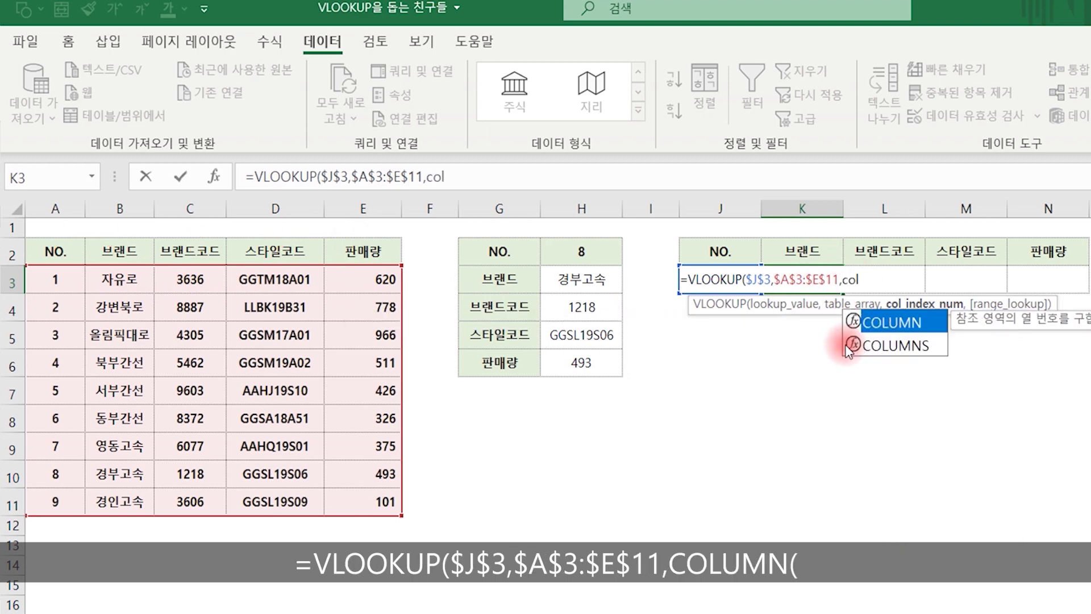
key(Tab)
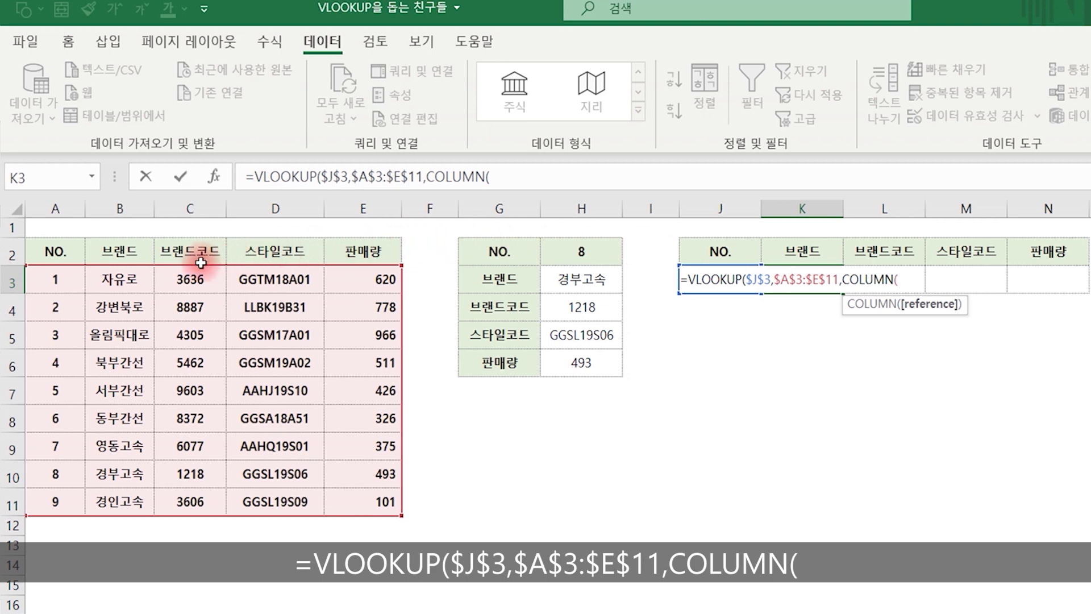
click(132, 252)
click(120, 418)
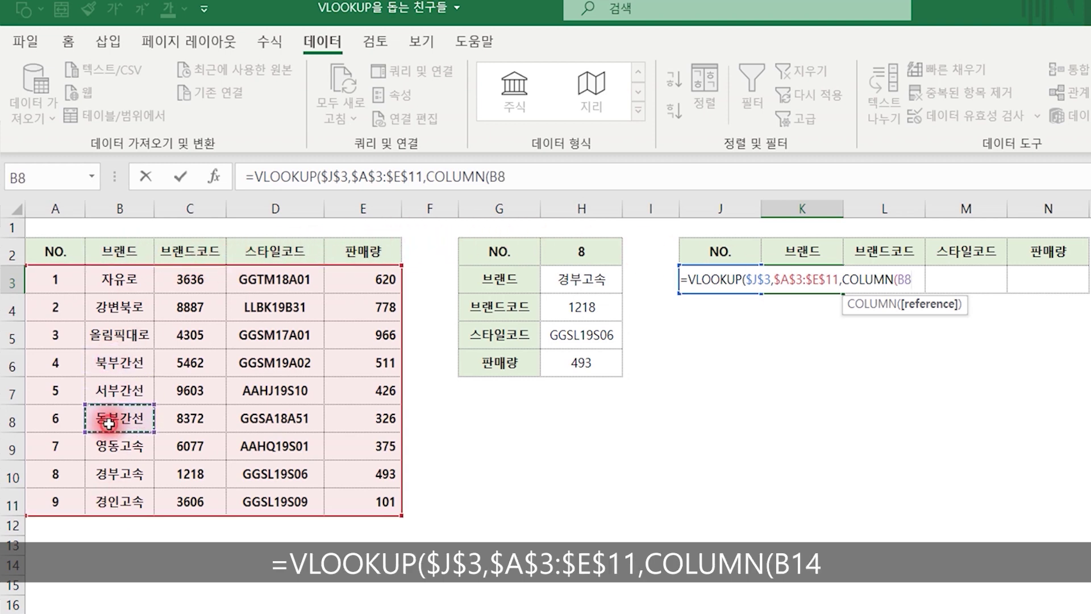
click(115, 530)
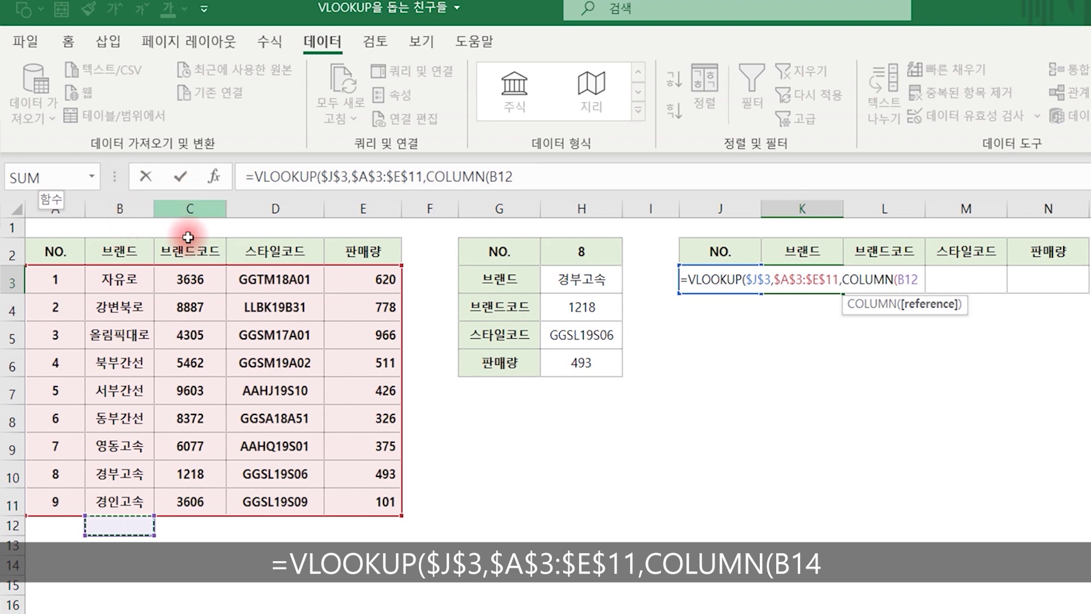
click(119, 360)
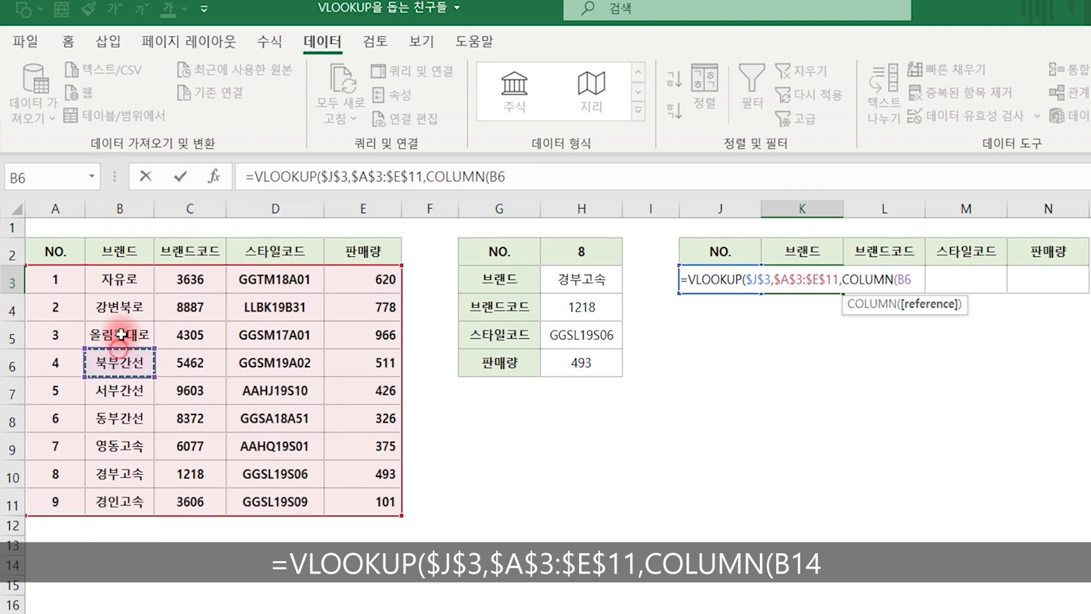
click(122, 247)
click(121, 390)
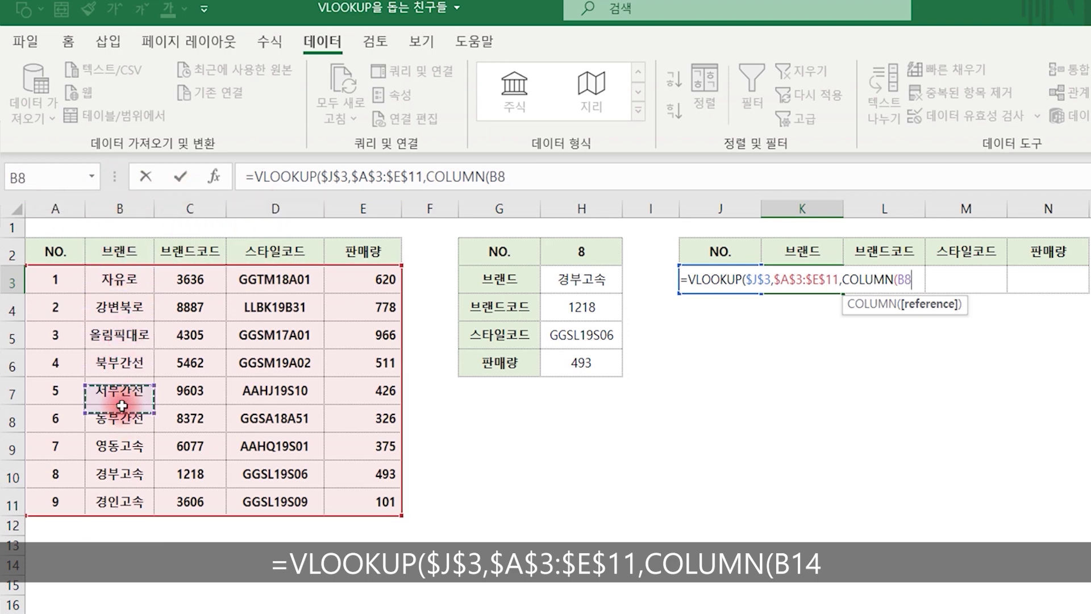
click(125, 562)
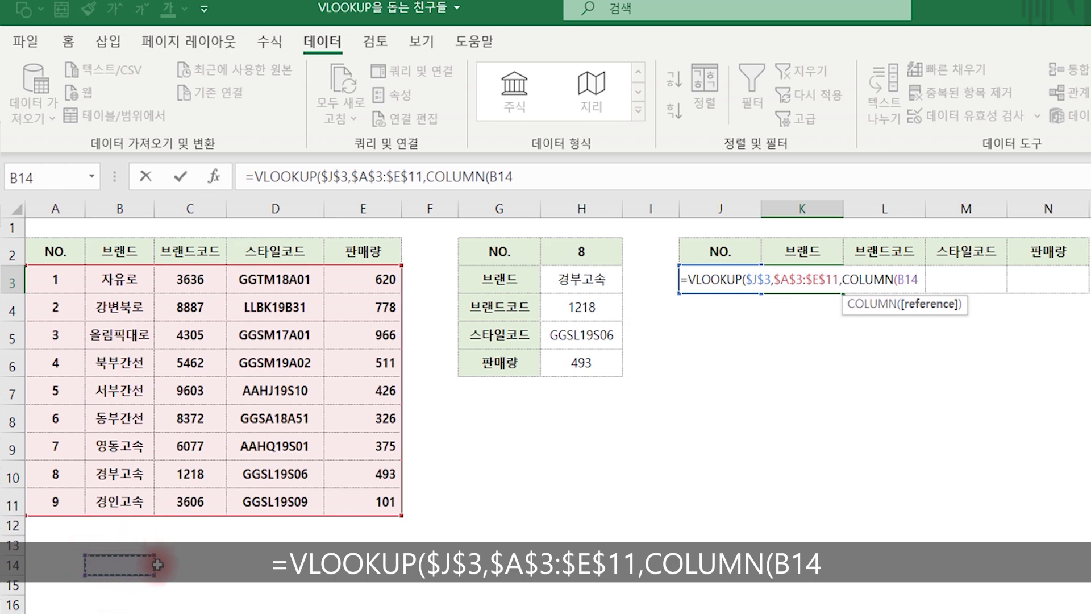
text())
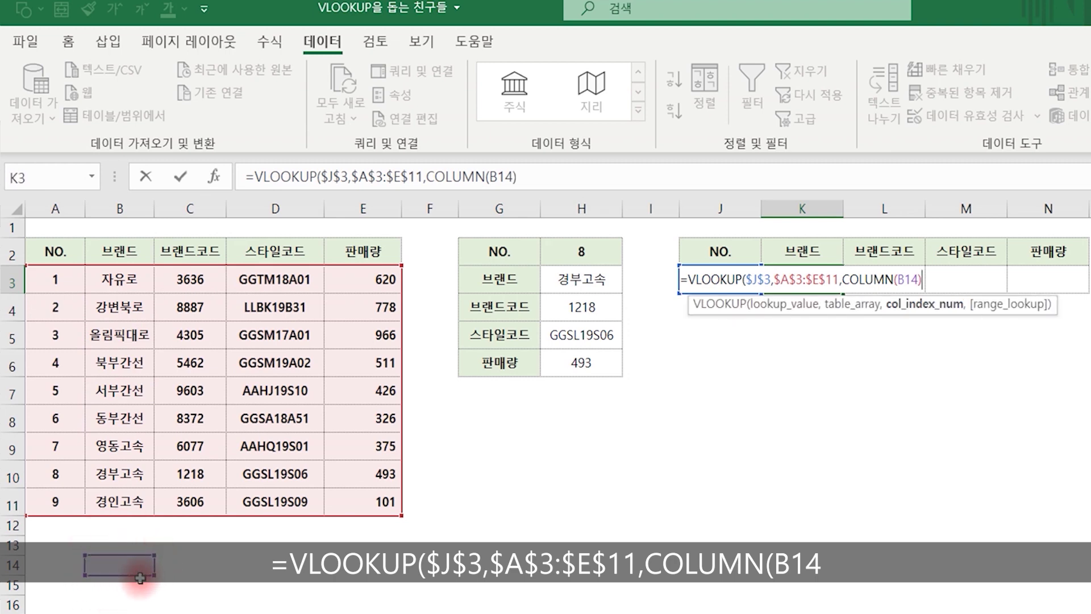
Complete the K3 VLOOKUP formula with exact-match argument 0 and enter it.
click(903, 281)
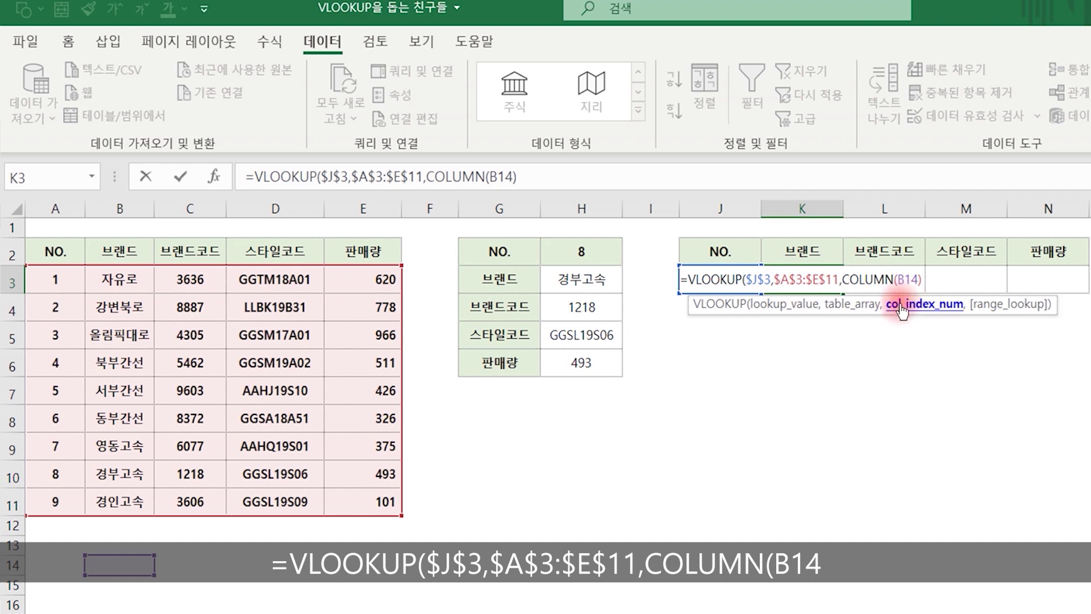
text(,)
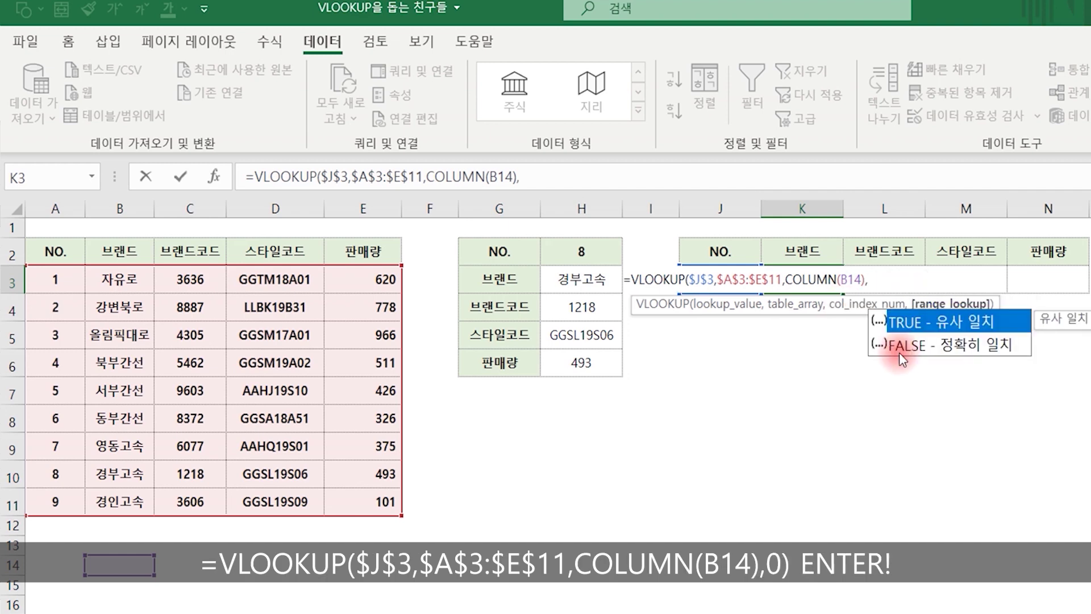
text(0))
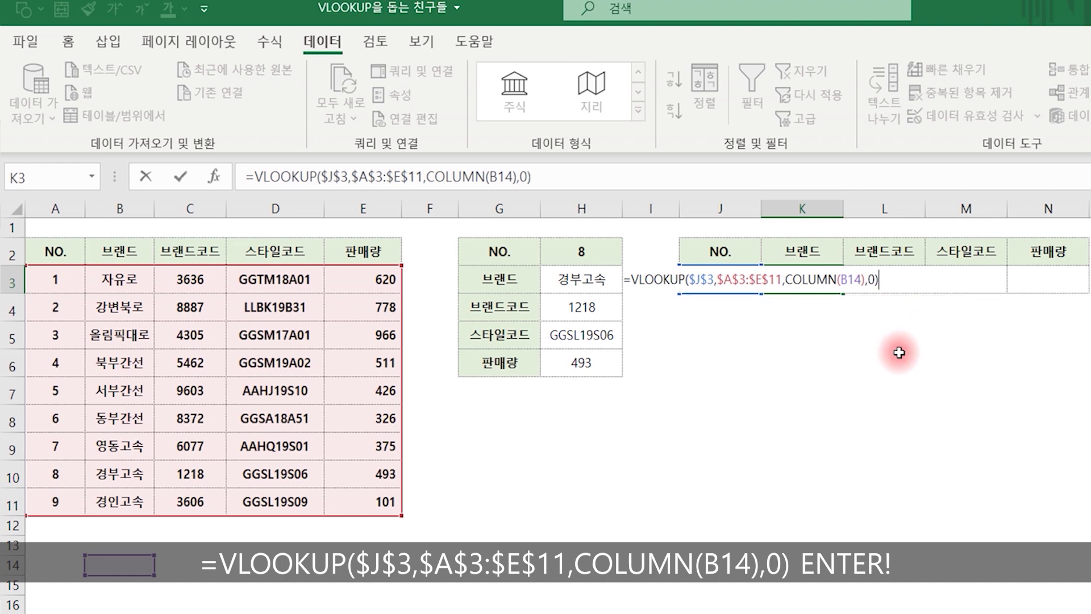
key(Return)
key(Up)
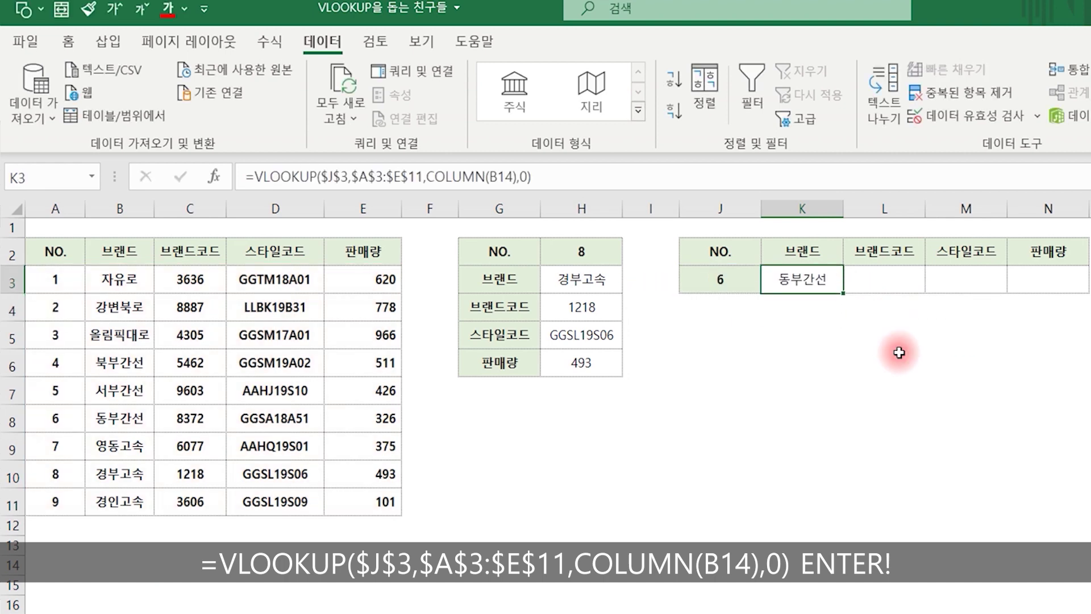
Check the brand returned in K3 against the source record for NO. 6 in A8:C8.
click(55, 419)
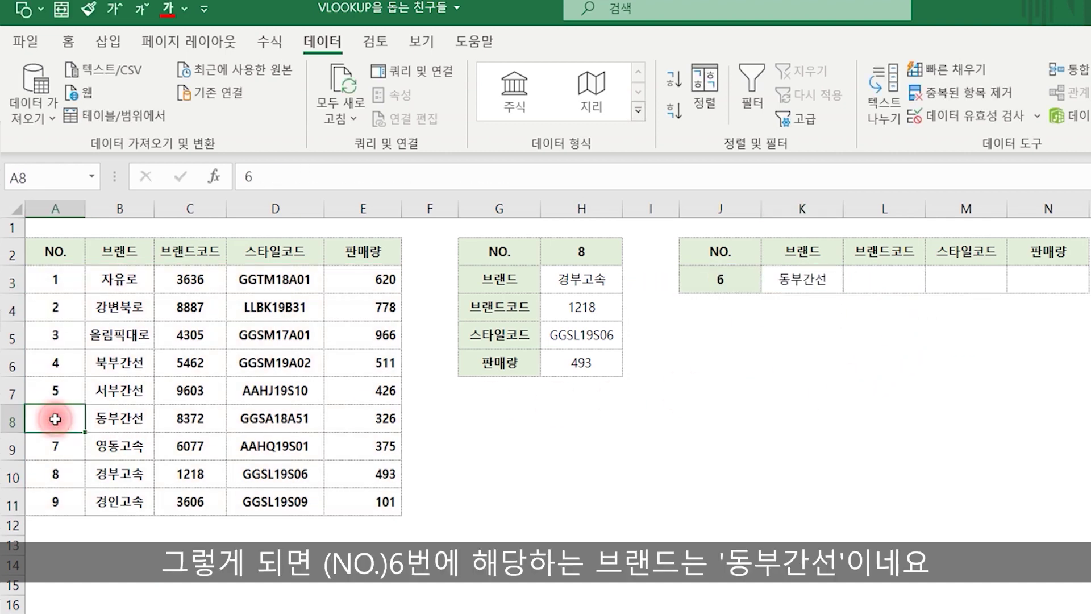
click(118, 423)
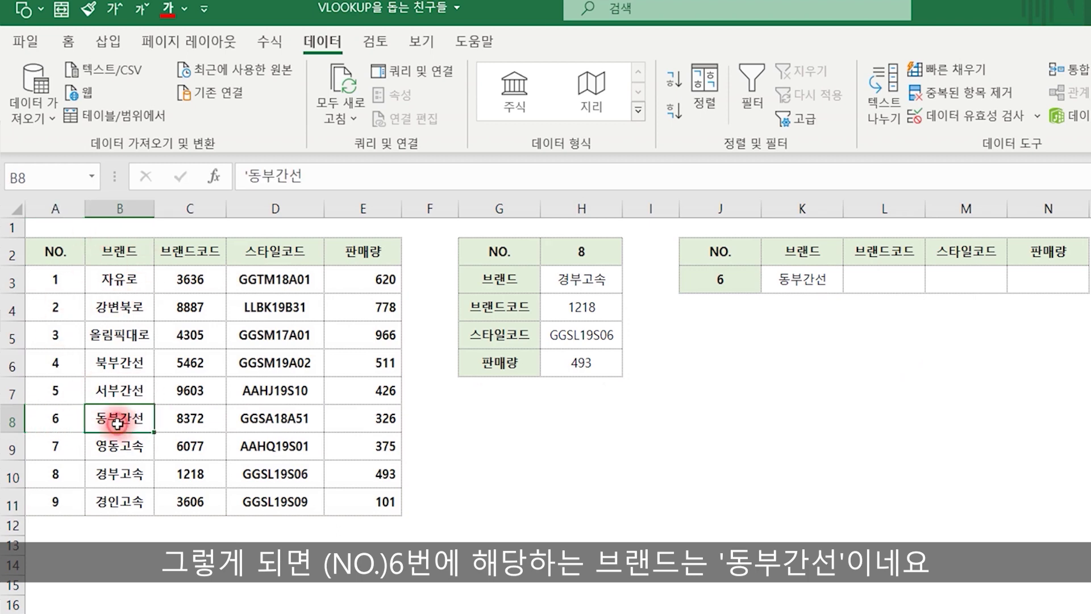
click(185, 414)
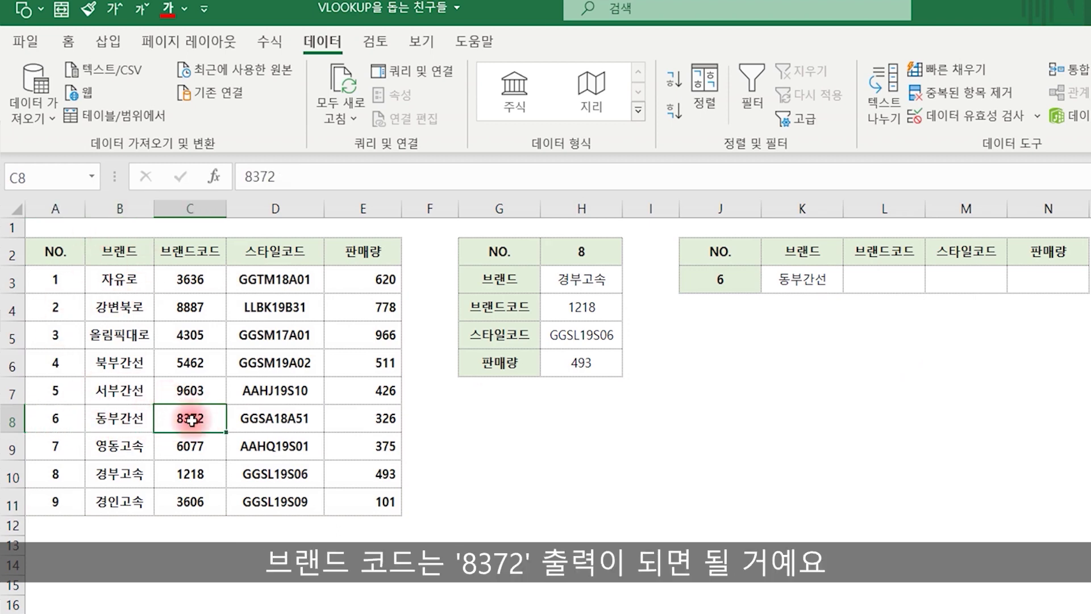
Fill the K3 formula across through N3.
click(830, 286)
drag(843, 295, 1044, 309)
click(1071, 423)
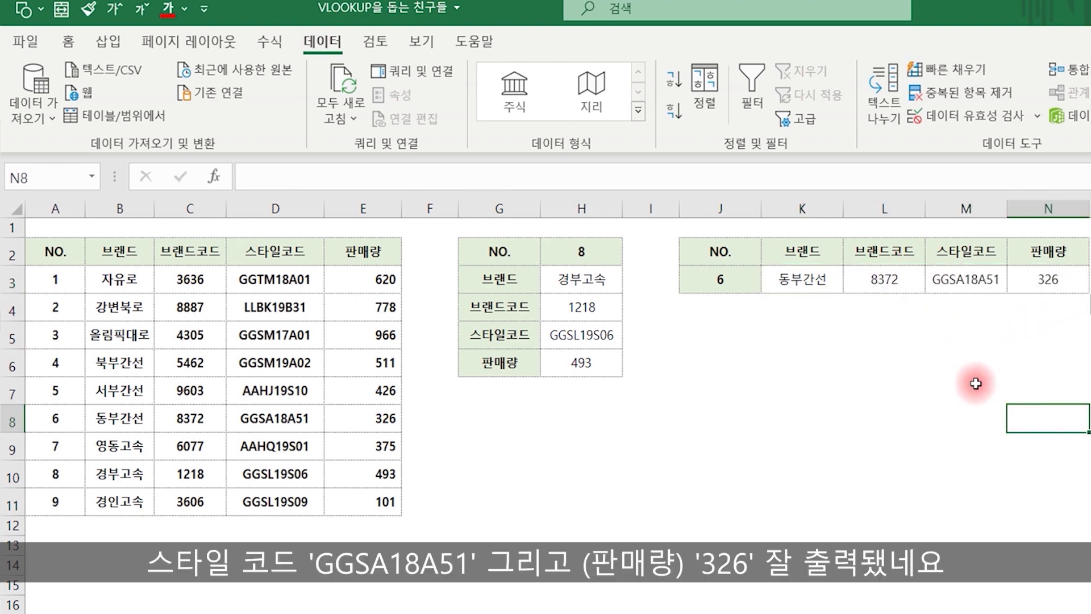
Compare the style code and sales quantity in M3:N3 with source cells D8:E8.
mouse_move(989, 295)
mouse_down()
mouse_move(915, 295)
mouse_move(961, 313)
mouse_move(578, 512)
mouse_move(348, 504)
mouse_move(290, 446)
mouse_up()
drag(225, 430, 324, 430)
mouse_move(405, 421)
mouse_down()
mouse_move(390, 444)
mouse_move(616, 436)
mouse_move(1048, 304)
mouse_up()
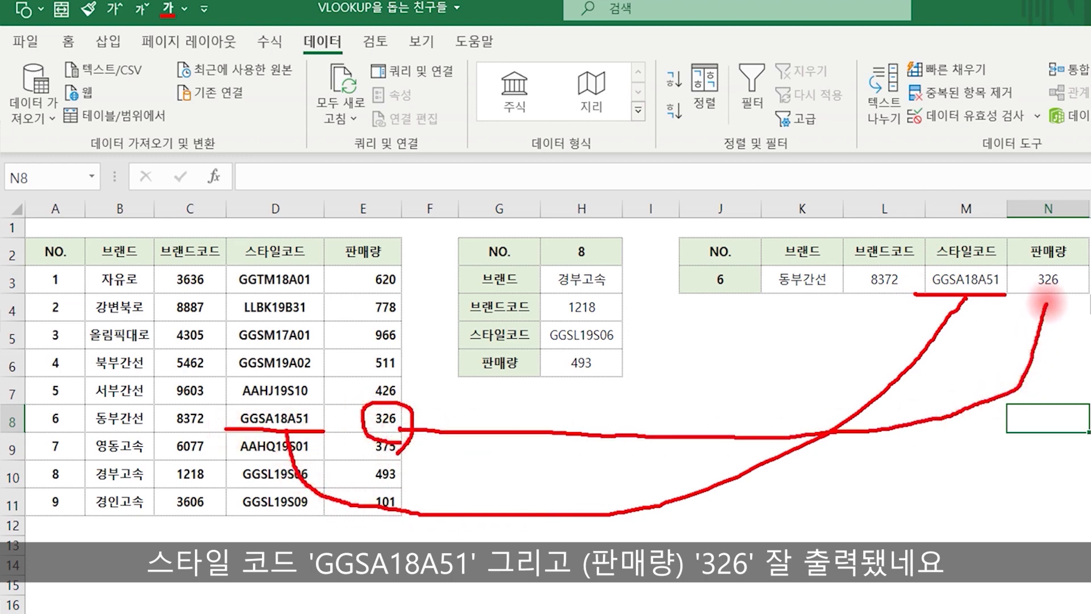
key(Escape)
Choose 8 from the validation list in J3.
click(756, 281)
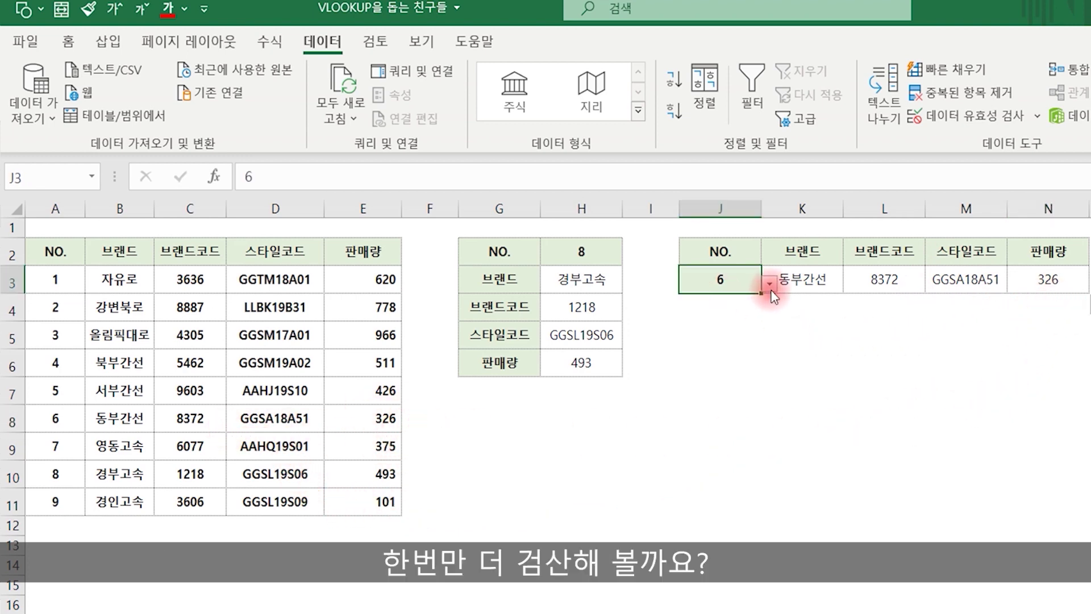
click(769, 283)
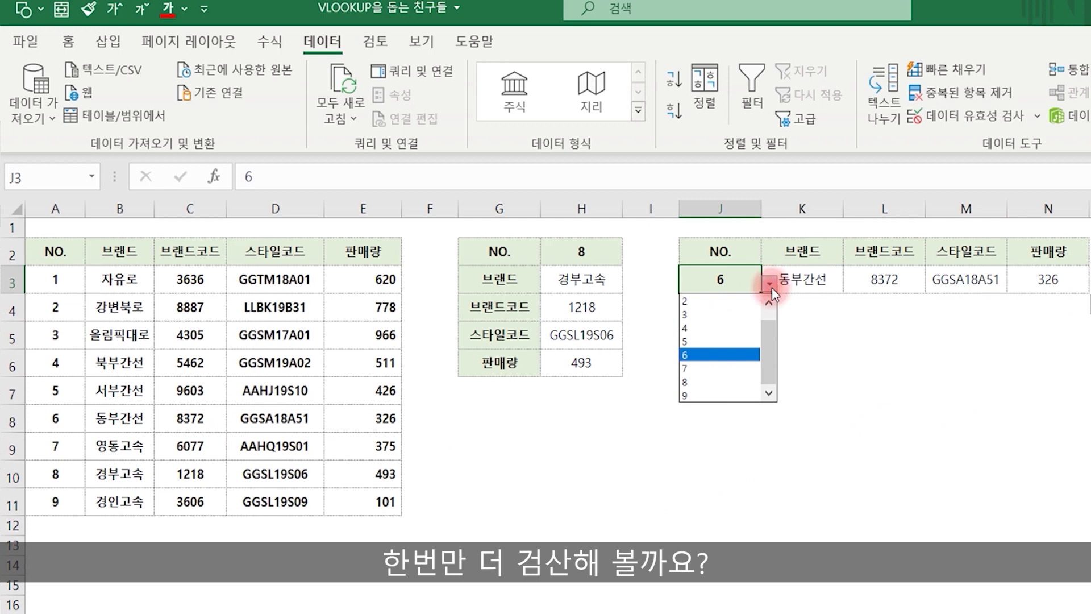
click(700, 382)
click(816, 371)
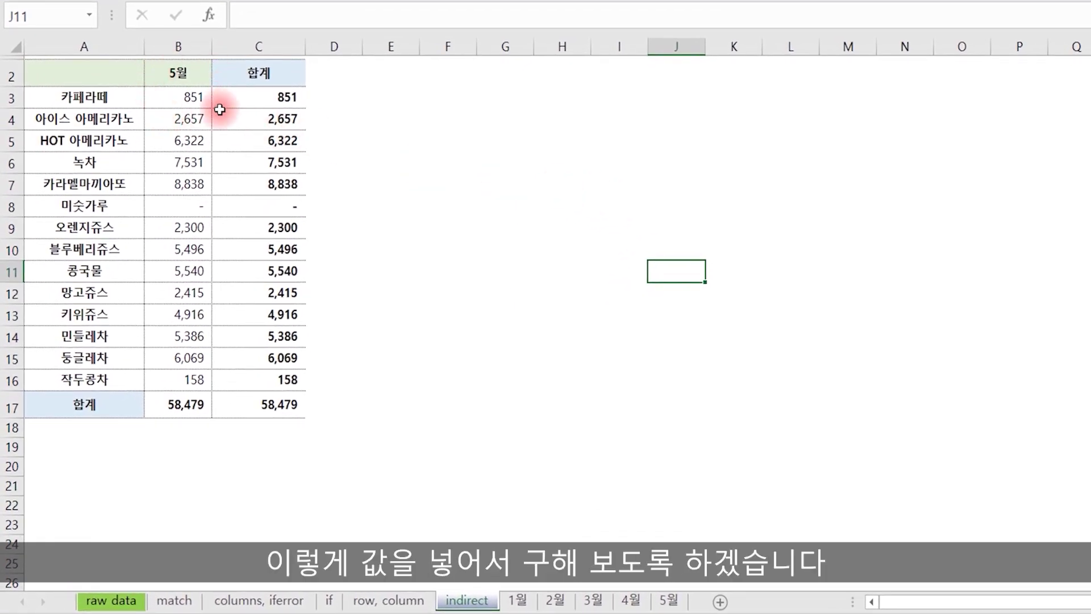
Compare the month options in B2's validation list with the sheet names 1월 to 5월.
click(187, 77)
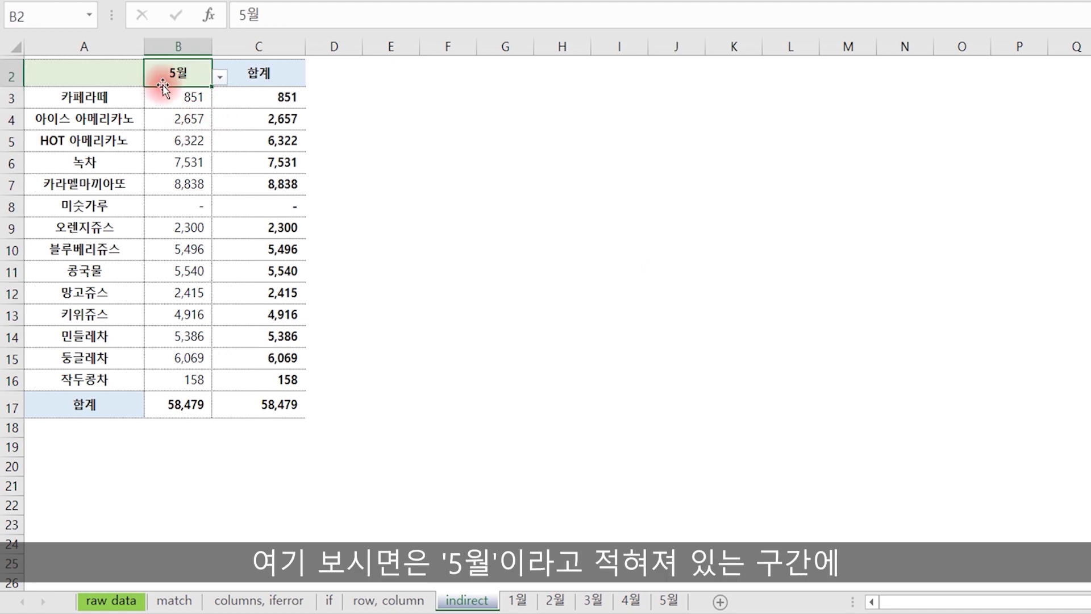
click(219, 77)
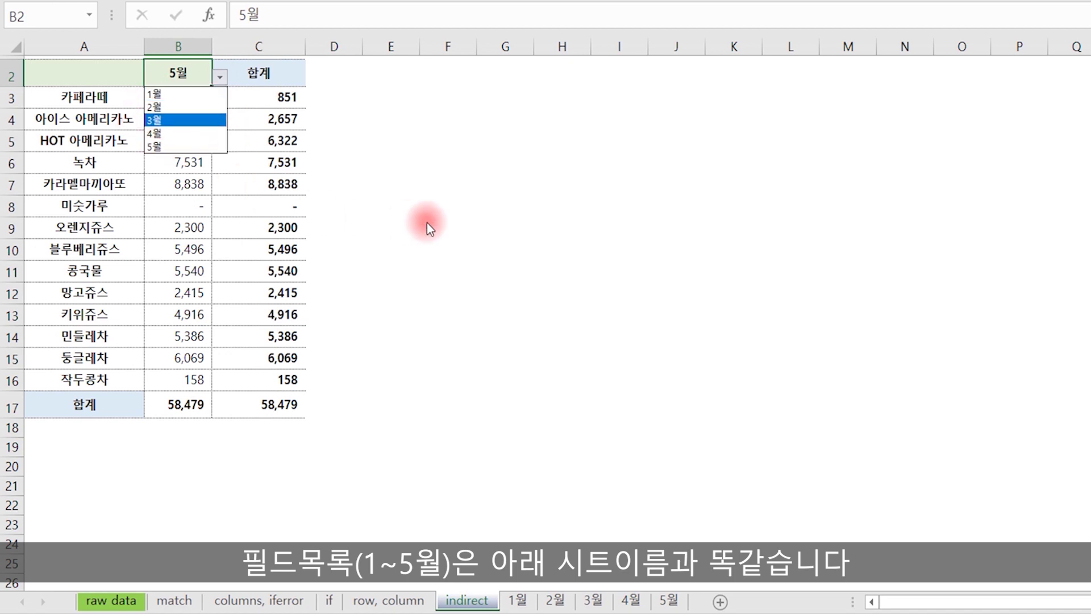
mouse_move(131, 77)
mouse_down()
mouse_move(132, 169)
mouse_move(132, 78)
mouse_up()
mouse_move(199, 154)
mouse_down()
mouse_move(470, 512)
mouse_move(503, 581)
mouse_move(549, 595)
mouse_move(600, 582)
mouse_up()
click(637, 588)
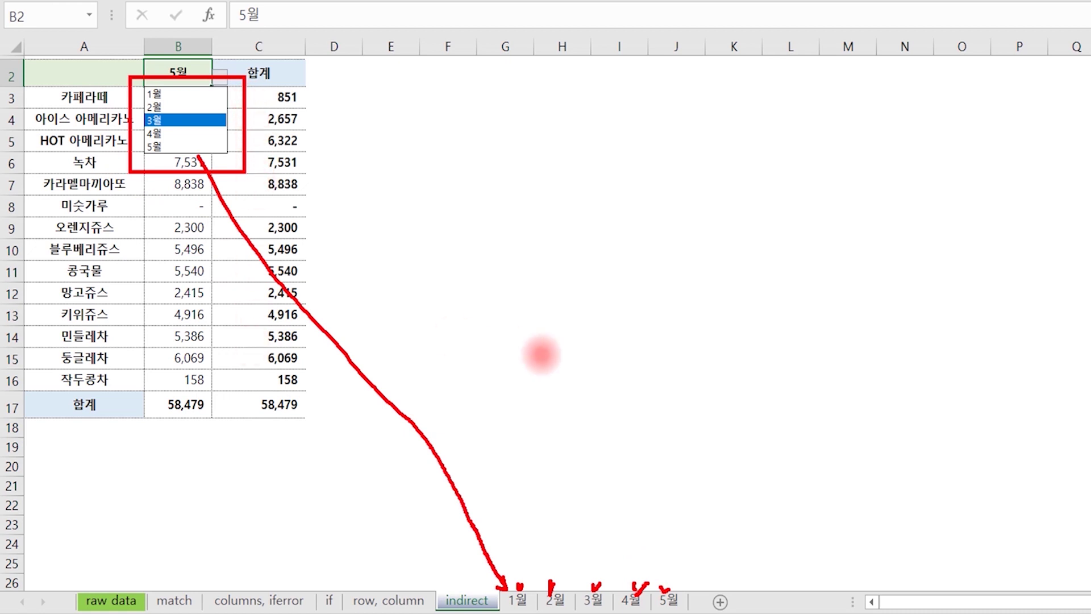
key(Escape)
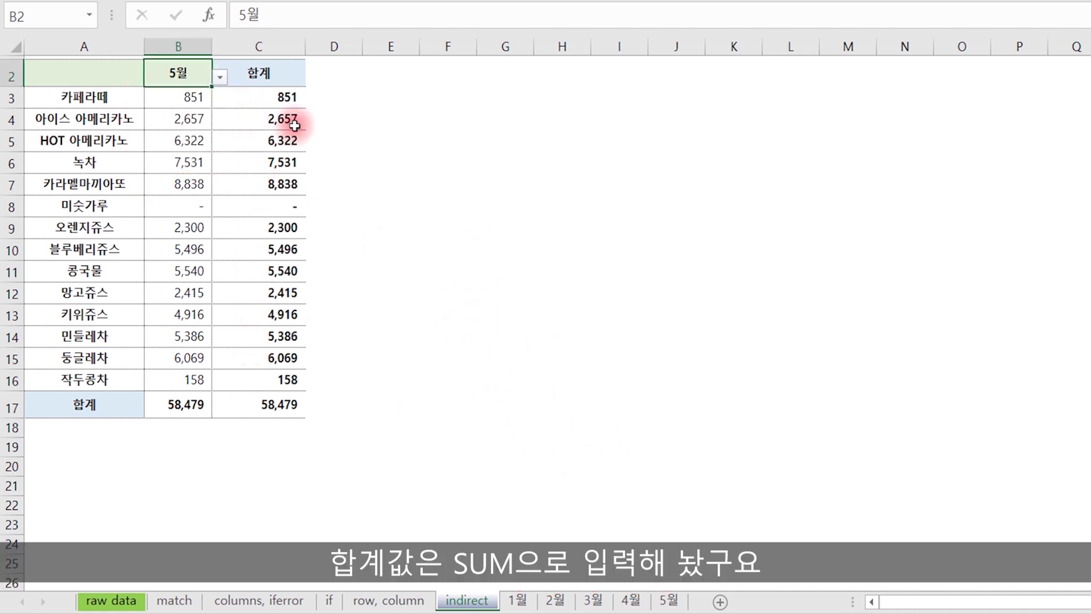
Inspect the total formulas in column C and the existing lookup formula in B3 of the indirect sheet.
click(287, 94)
click(283, 119)
click(281, 140)
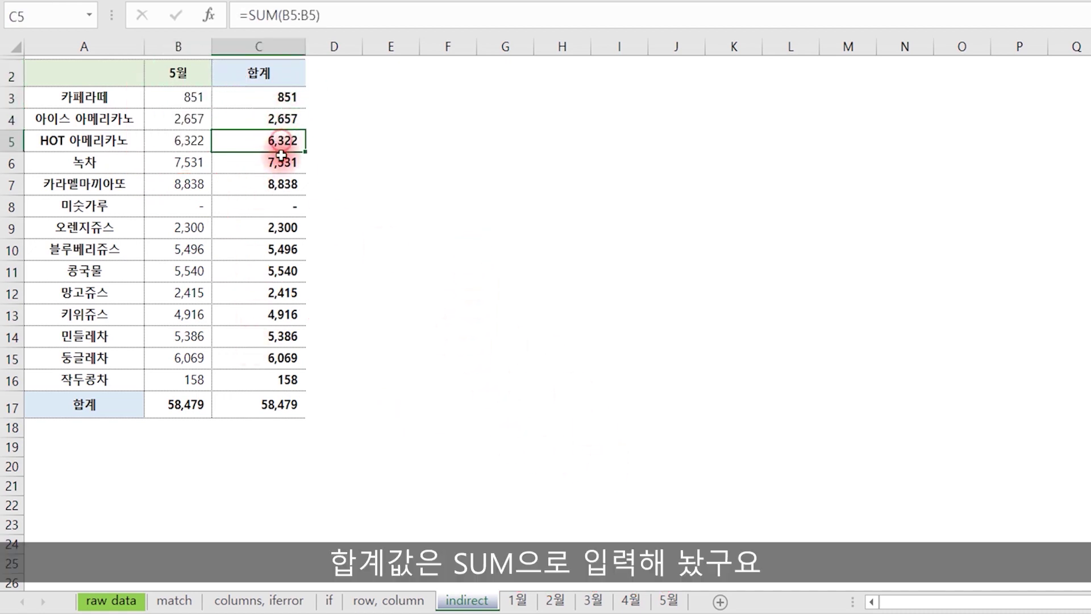
click(276, 206)
click(175, 94)
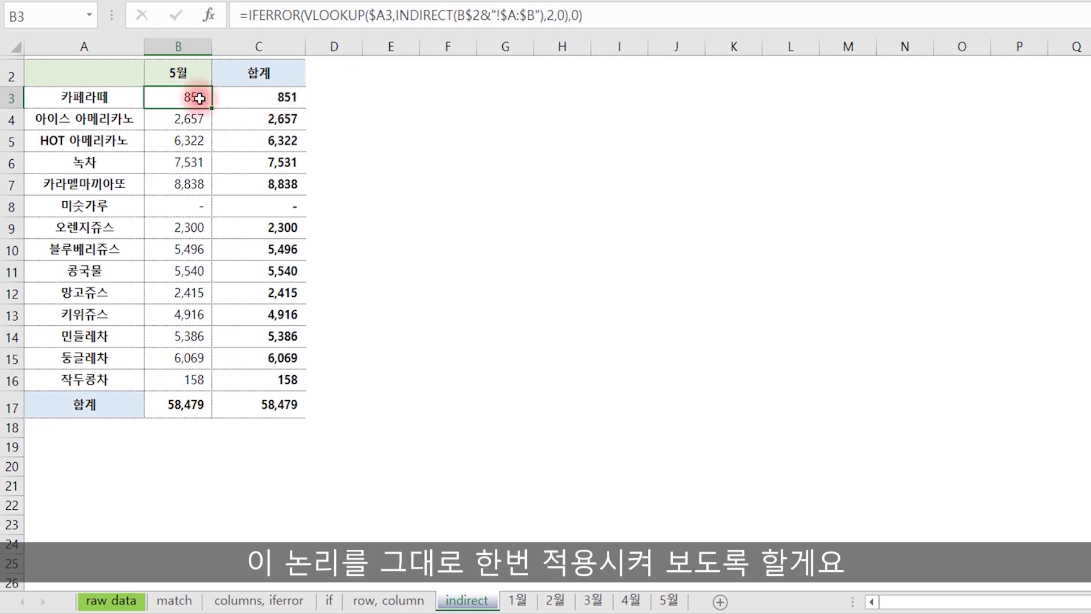
Clear the lookup formulas from B3:B16, keeping the SUM totals.
drag(199, 105, 182, 374)
key(Delete)
click(382, 292)
Review the SUM formulas in the 합계 column and the 합계 row.
click(290, 98)
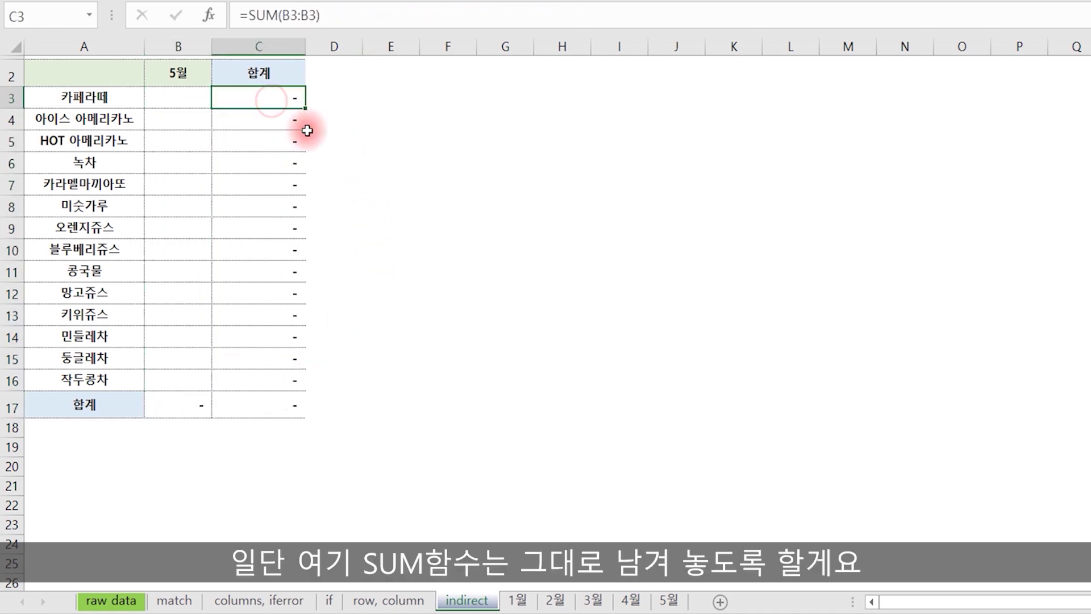
click(287, 141)
click(284, 228)
click(278, 310)
click(285, 358)
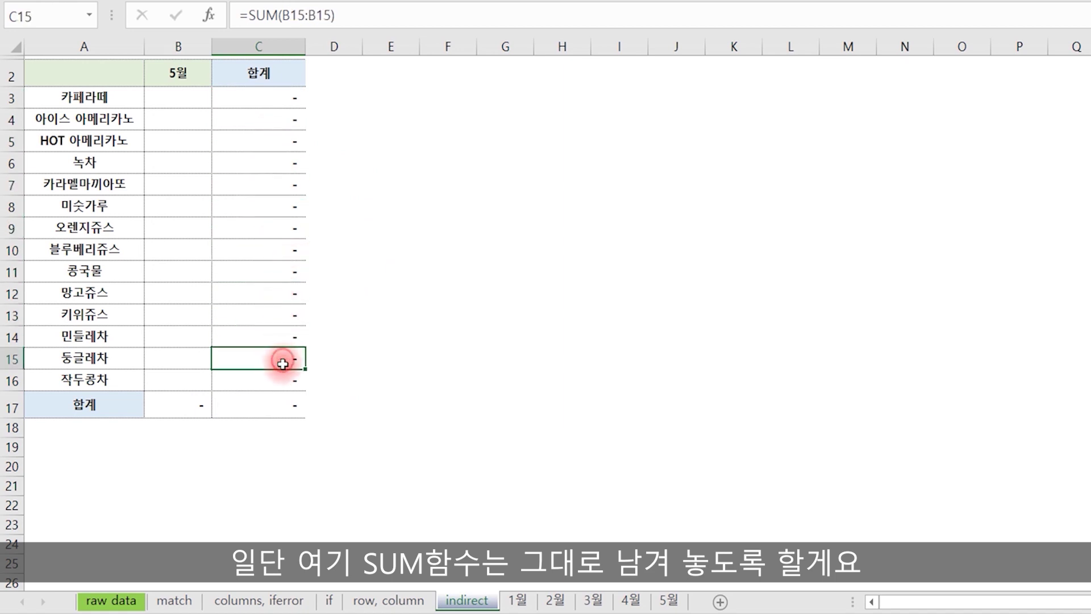
click(285, 381)
click(286, 405)
click(191, 406)
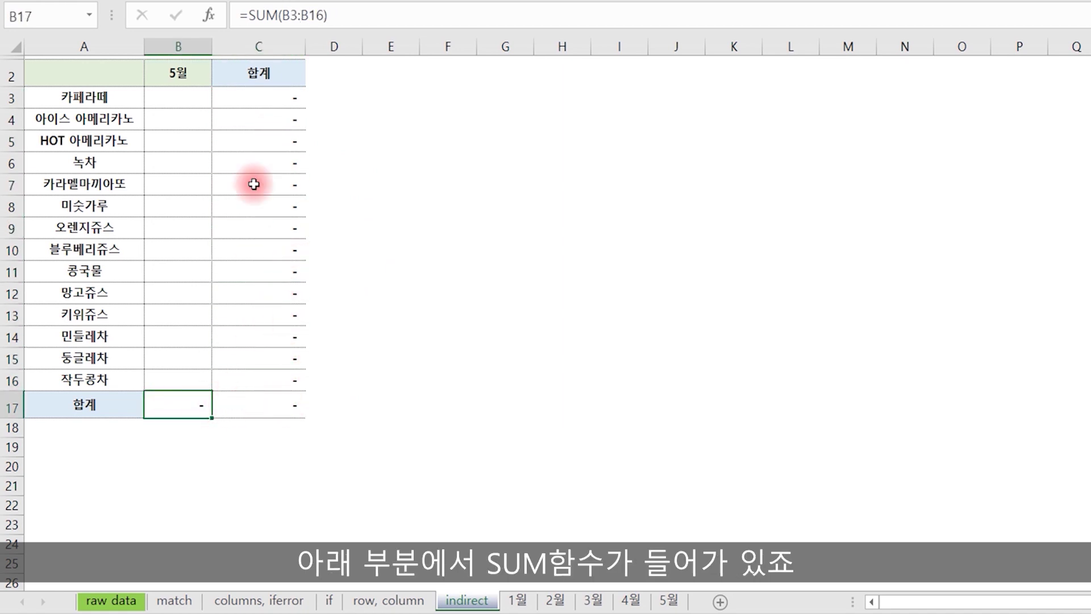
Start a VLOOKUP formula in B3 with the column-locked reference $A3 as the lookup value.
click(427, 183)
text(=vl)
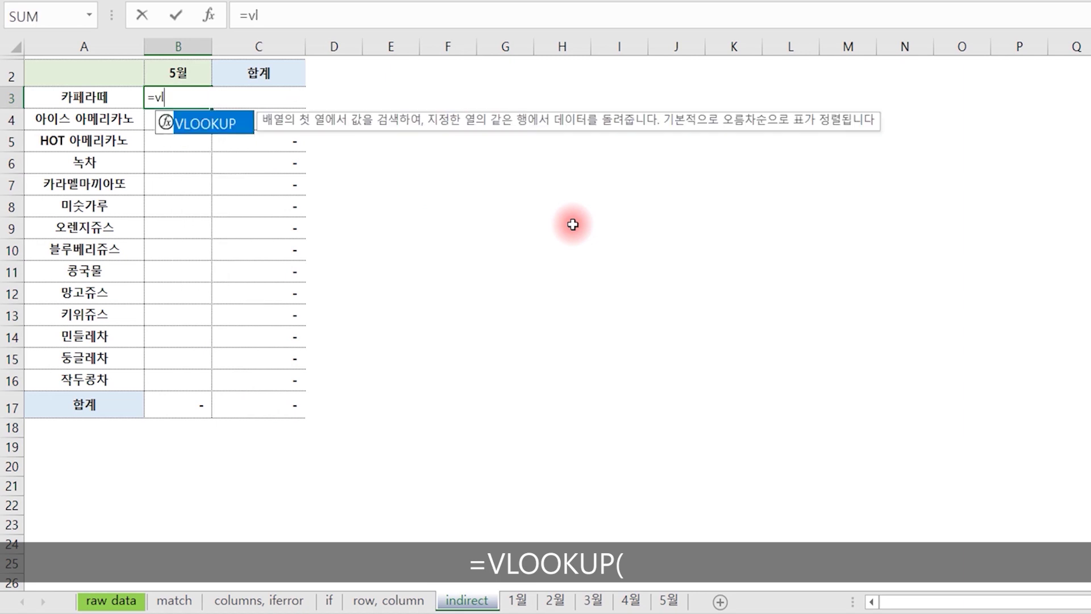
key(Tab)
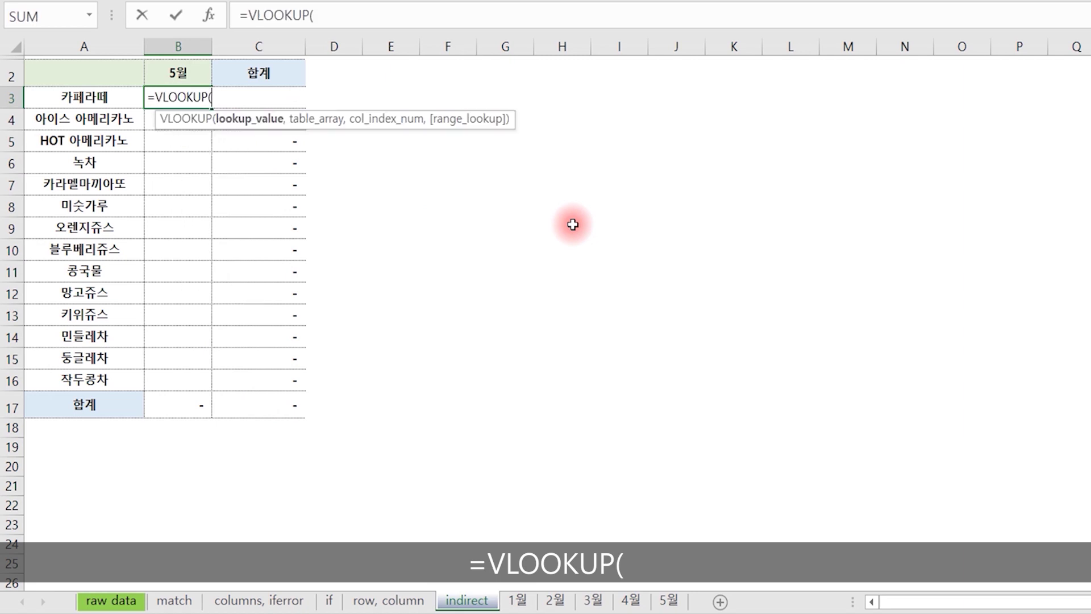
key(Left)
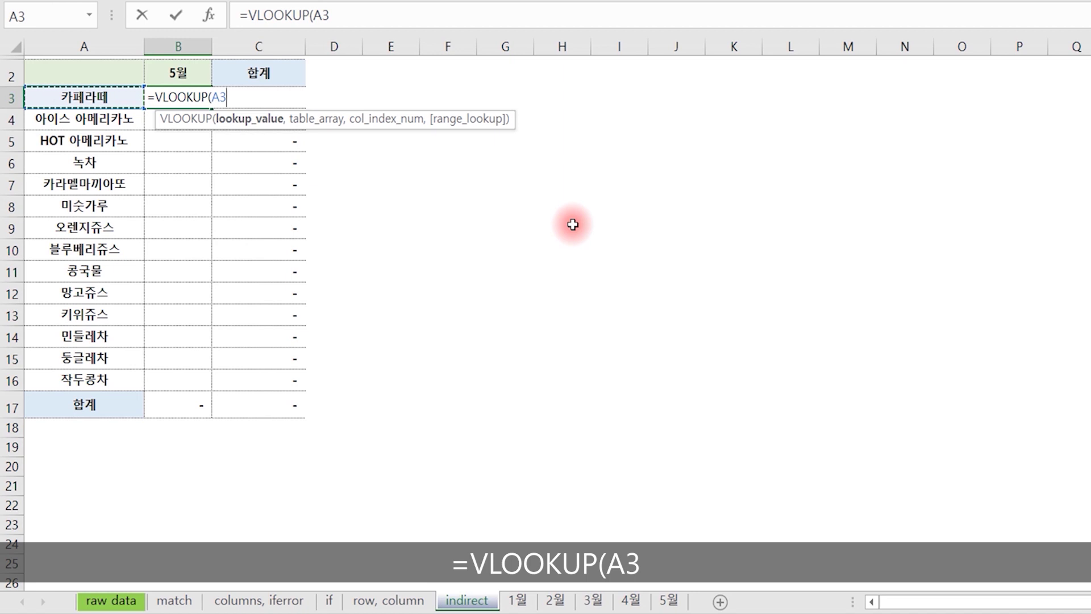
key(F4)
key(F4)
key(F4)
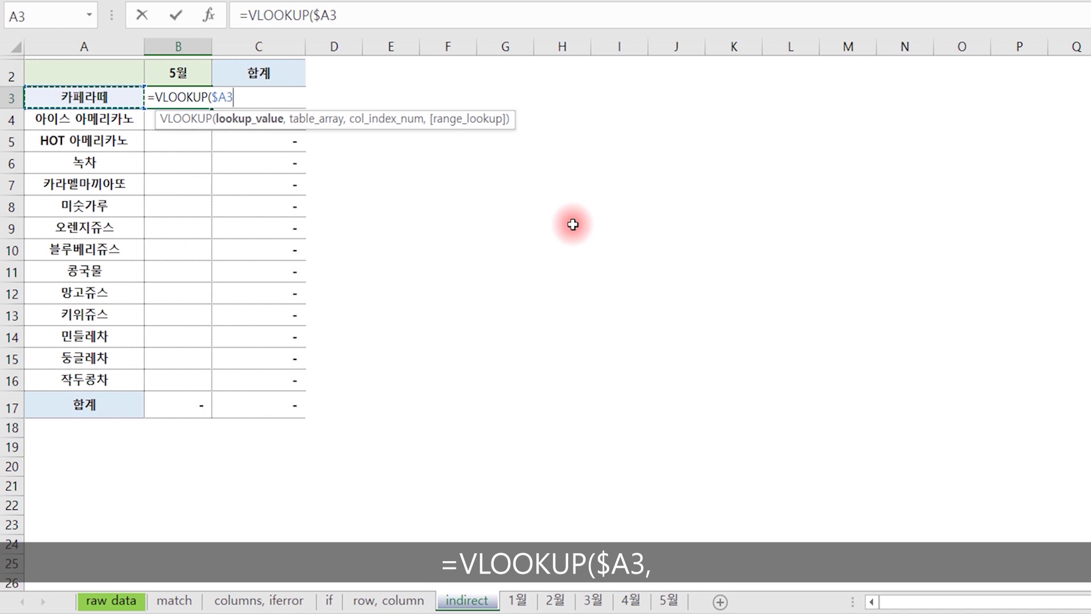
text(,)
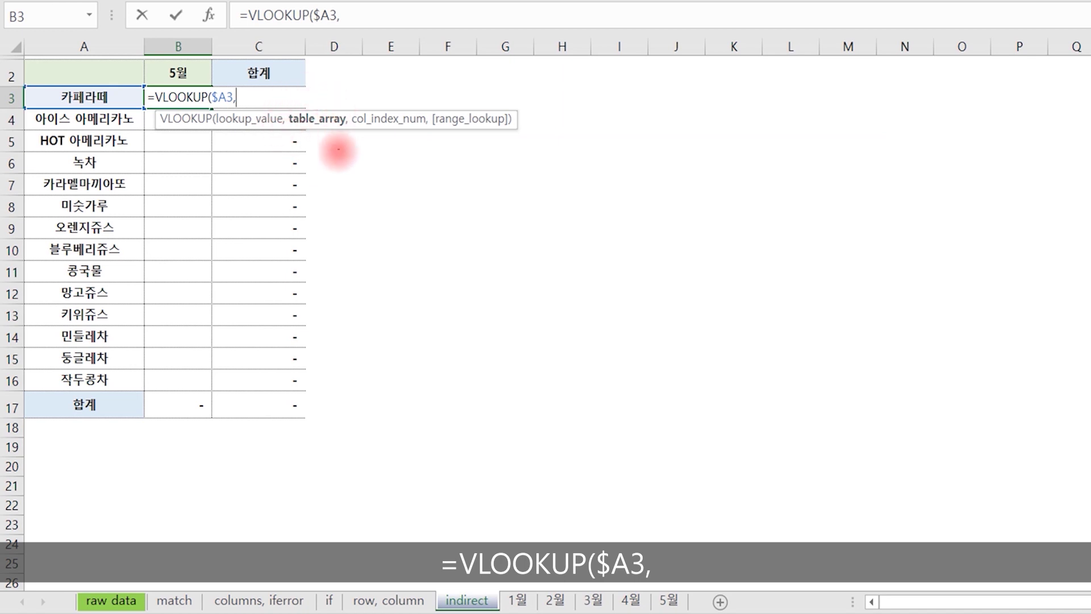
Nest INDIRECT as the table array, joining the row-locked month cell B$2 with the opening text "! for the sheet reference.
text(indi)
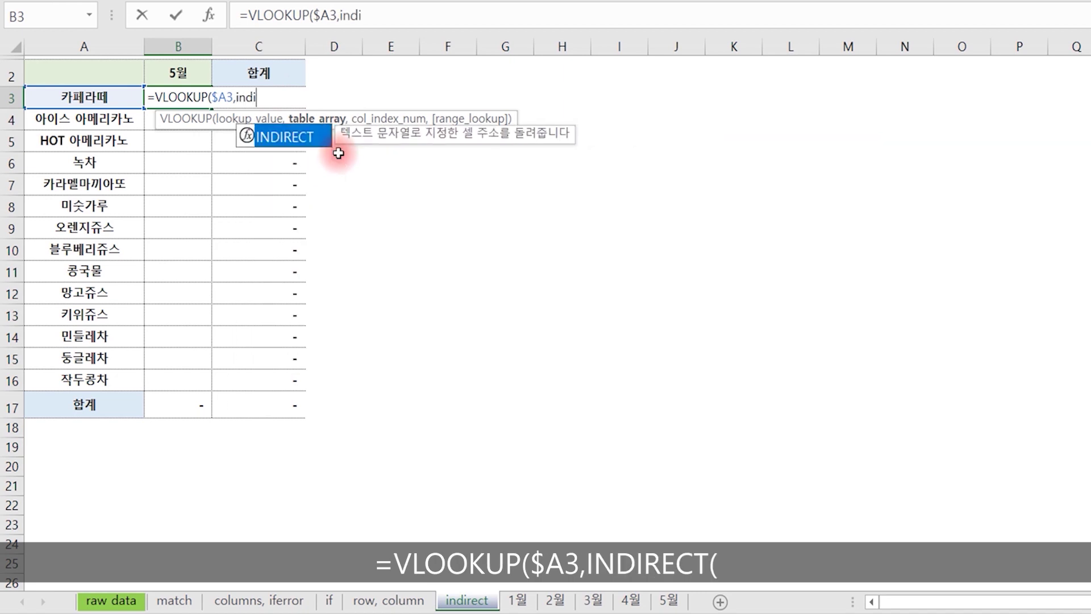
key(Tab)
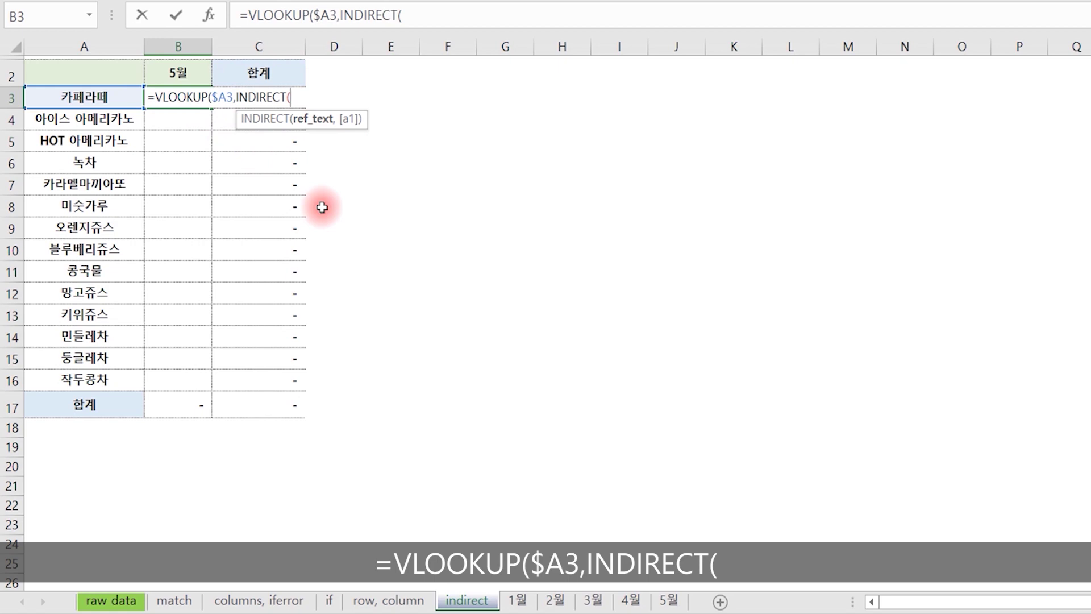
click(173, 71)
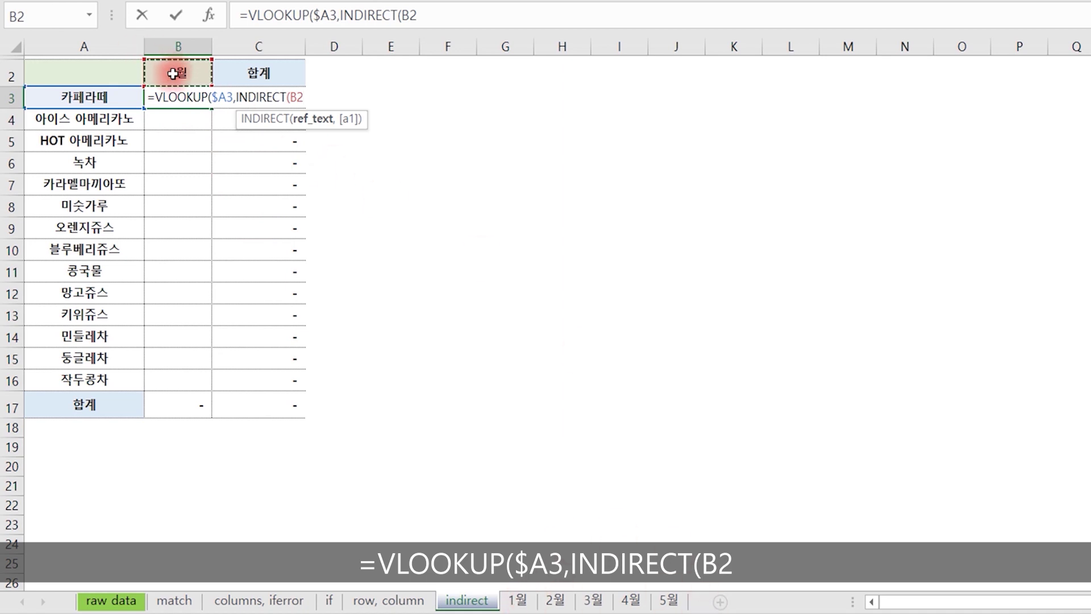
key(F4)
key(F4)
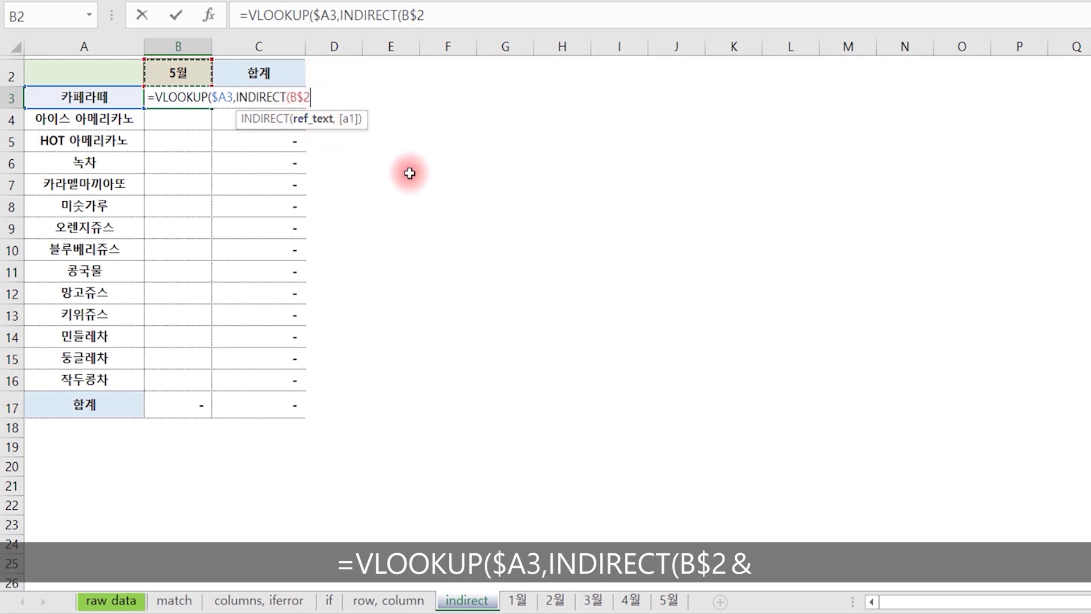
text(&)
text(")
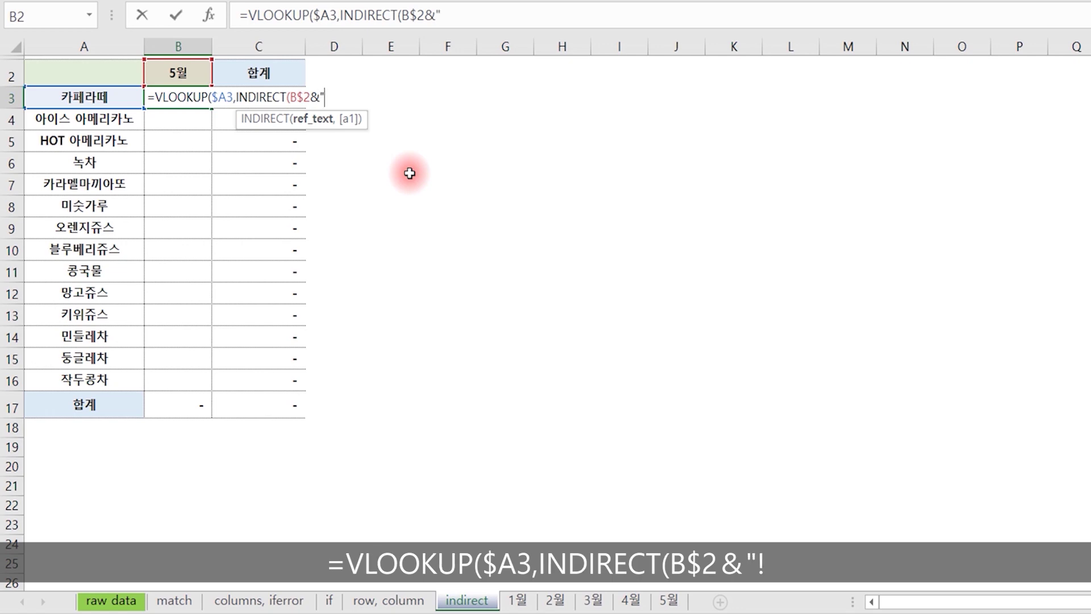
text(!)
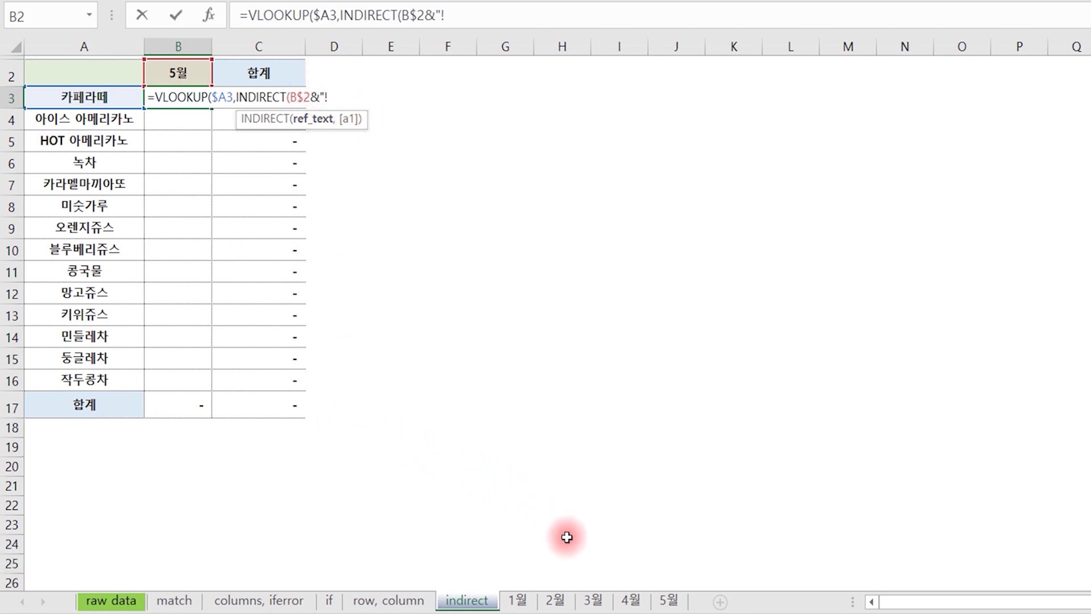
Check the 2월 sheet's reference syntax within the formula, and remove the inserted '2월'! text.
click(557, 601)
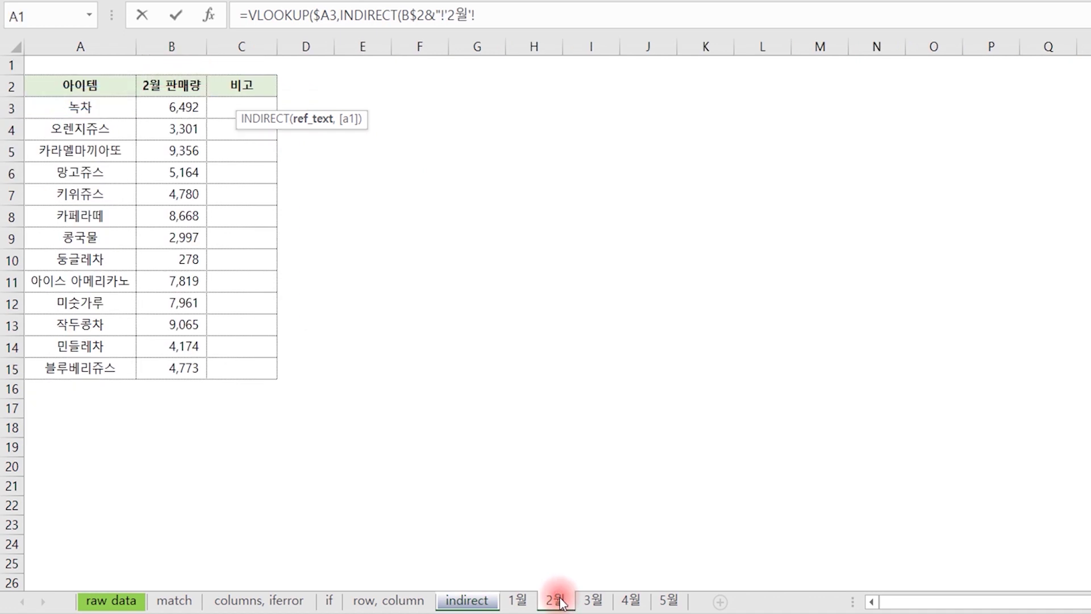
click(471, 20)
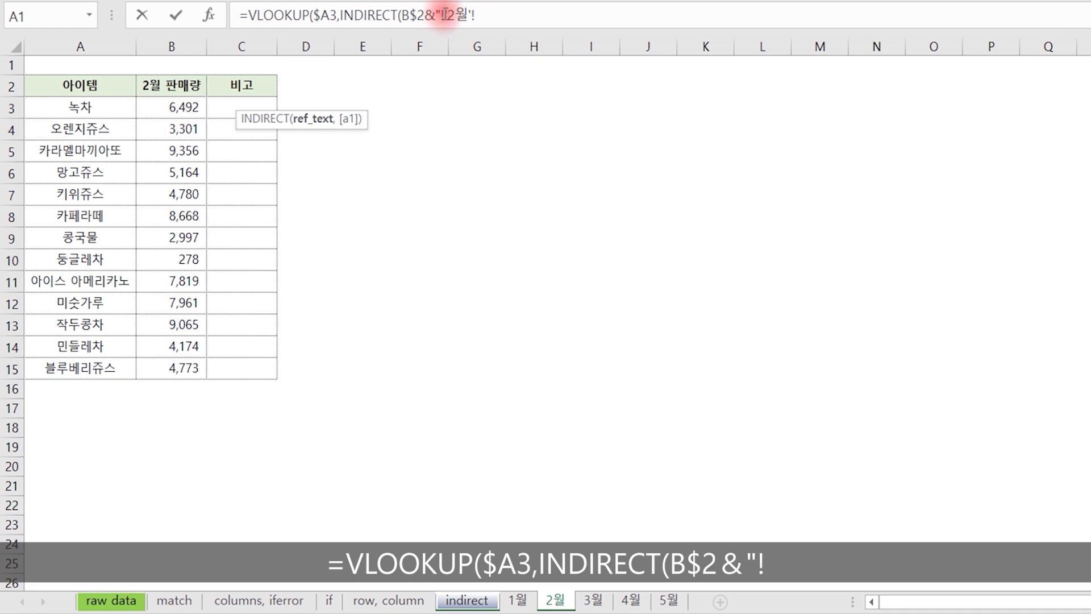
drag(447, 16, 468, 16)
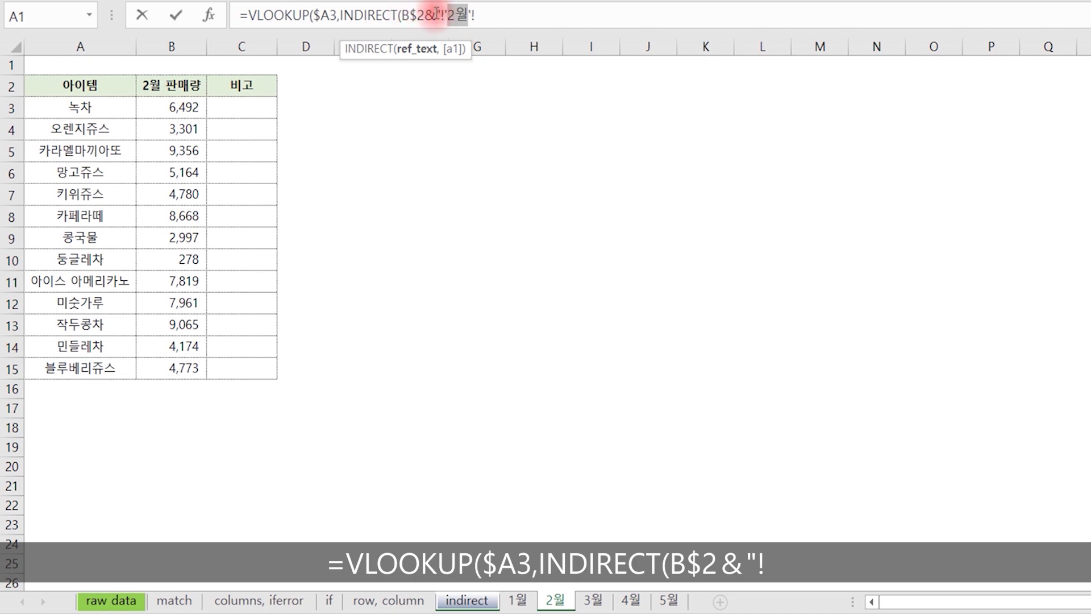
drag(483, 15, 453, 16)
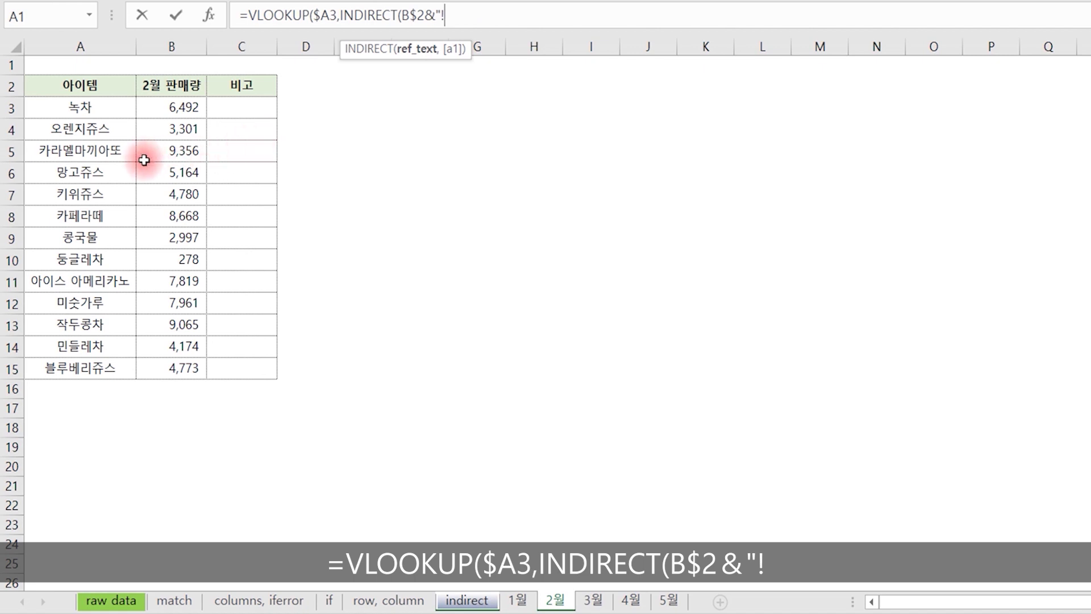
Compare the item and sales columns across sheets 1월 to 5월, and clear the stray sheet reference from the B3 formula.
click(517, 601)
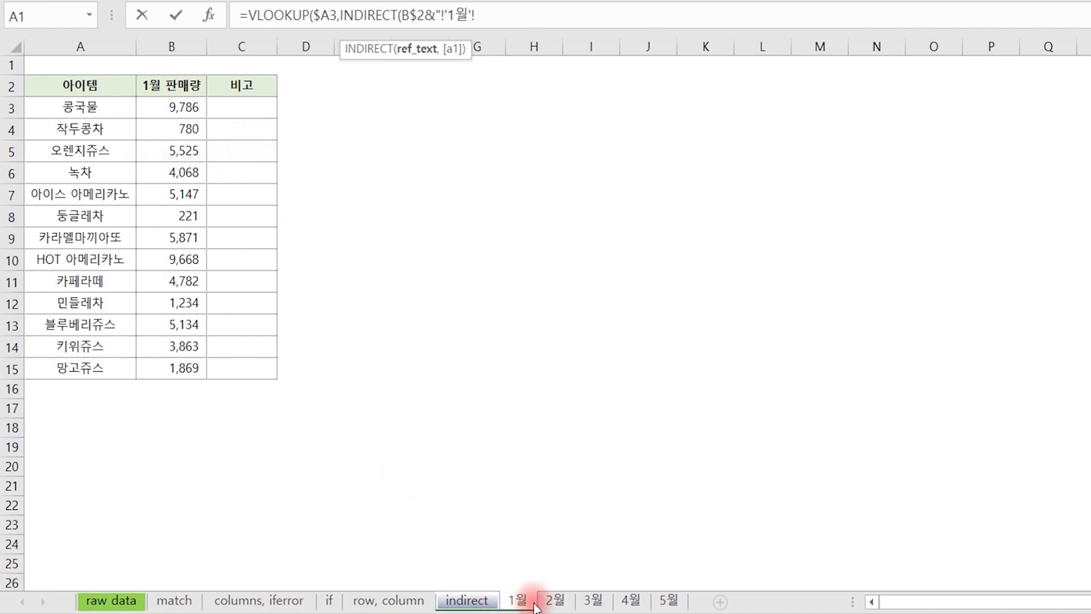
click(555, 600)
click(593, 601)
click(630, 601)
click(669, 601)
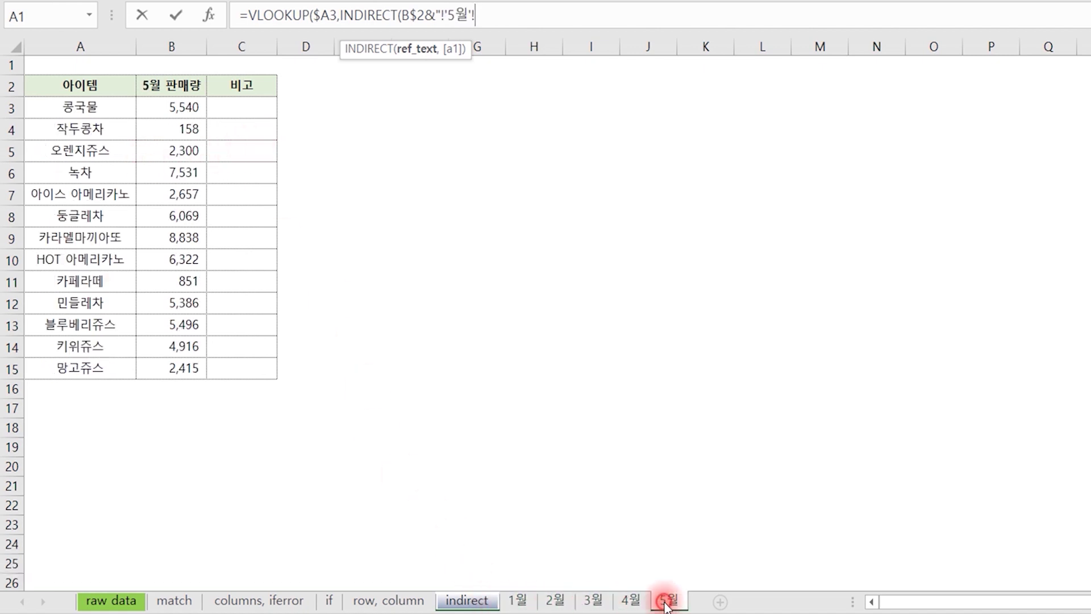
click(517, 601)
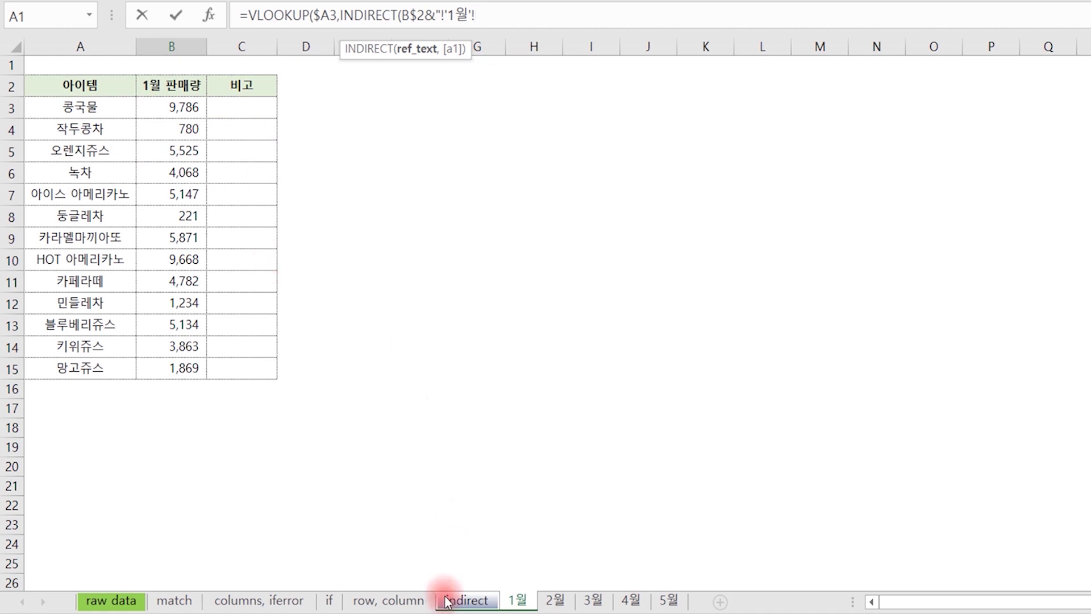
click(467, 602)
click(540, 19)
key(BackSpace)
key(BackSpace)
key(BackSpace)
key(BackSpace)
key(BackSpace)
key(BackSpace)
key(BackSpace)
key(BackSpace)
key(BackSpace)
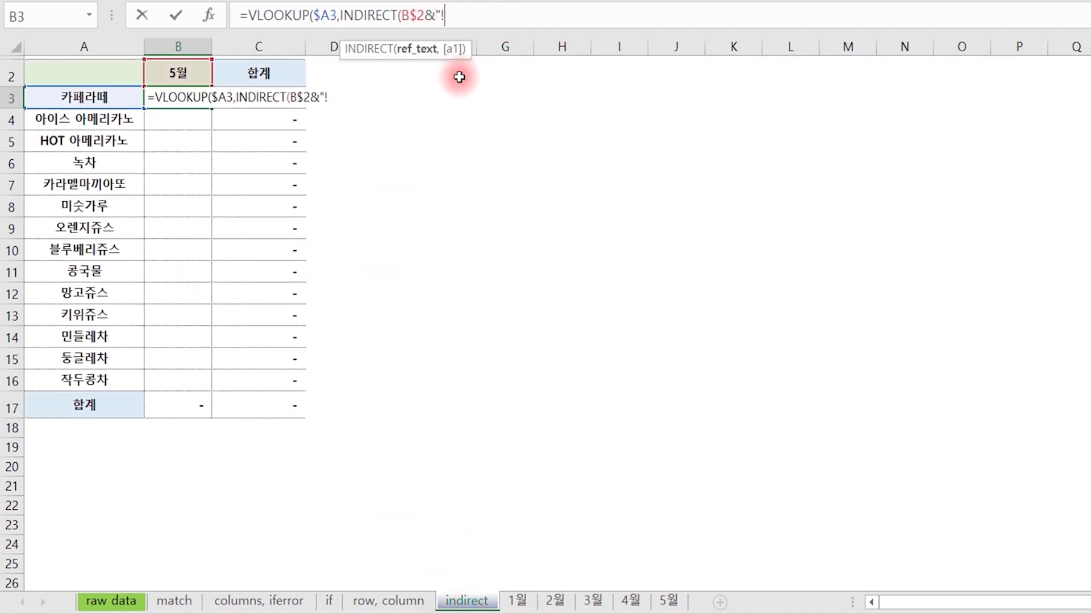
Complete the INDIRECT reference with columns a:b, set the column index to 2, and enter the formula.
text(a:b)
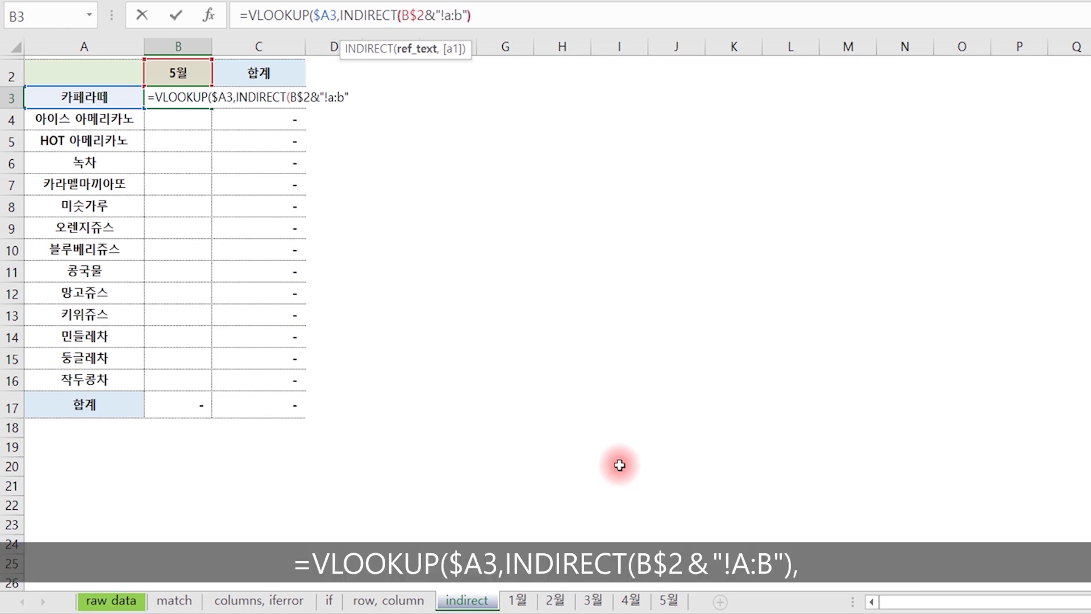
text(),)
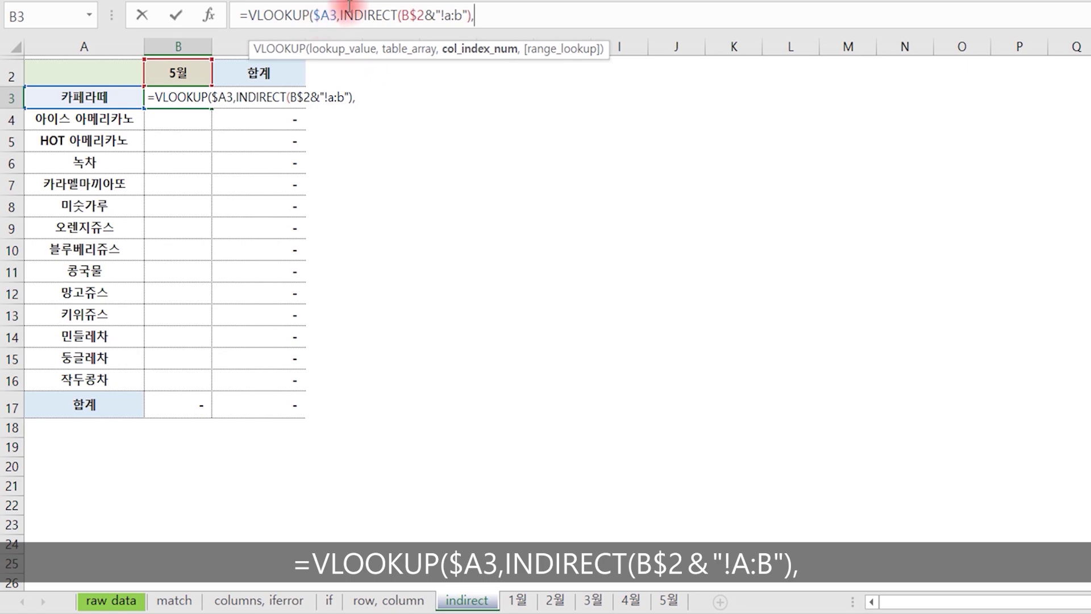
text(2)
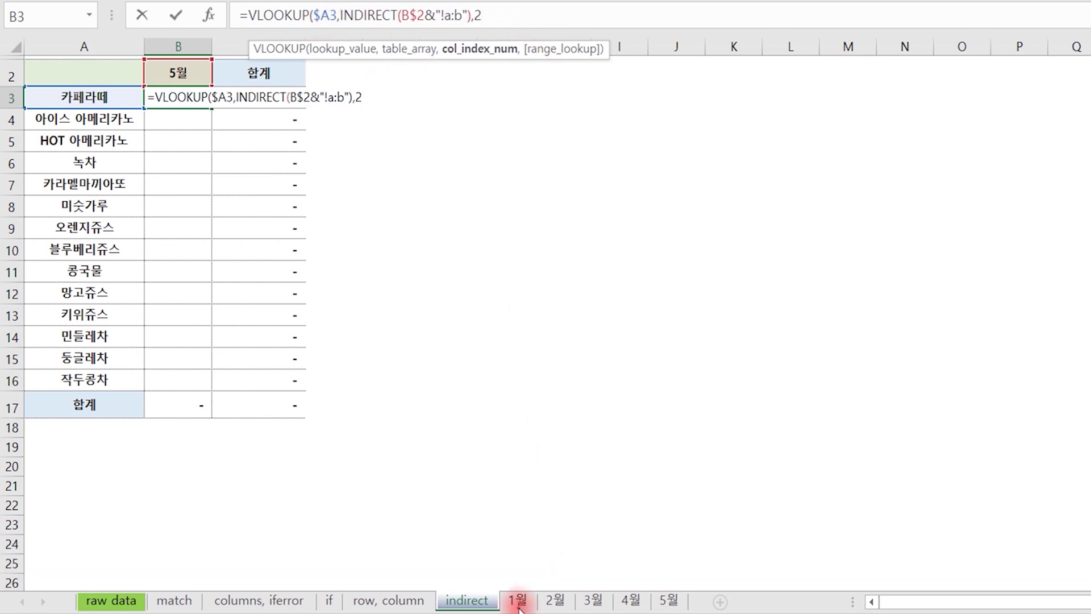
key(Return)
Examine columns A:B on the 1월 sheet to confirm which column position holds the sales quantity.
click(672, 333)
key(ctrl+Page_Down)
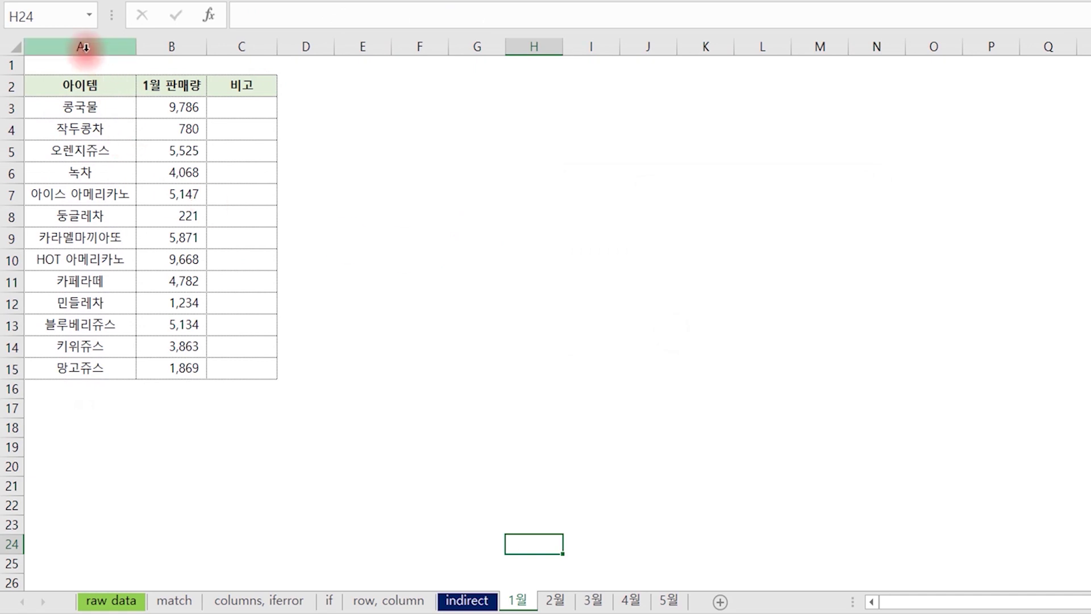
drag(85, 45, 171, 45)
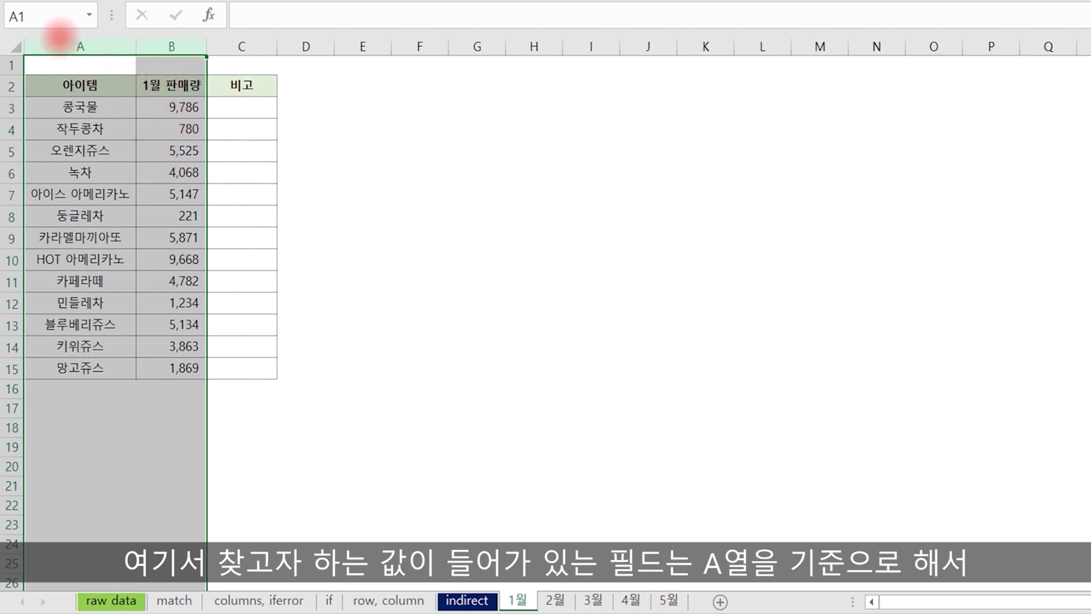
drag(101, 50, 94, 68)
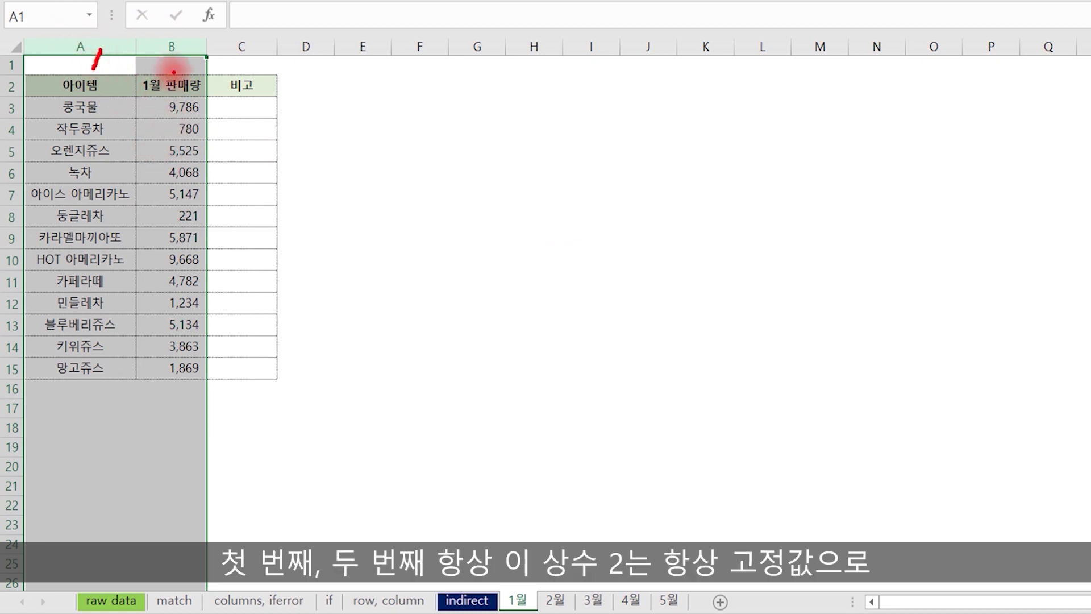
drag(172, 55, 202, 75)
key(Escape)
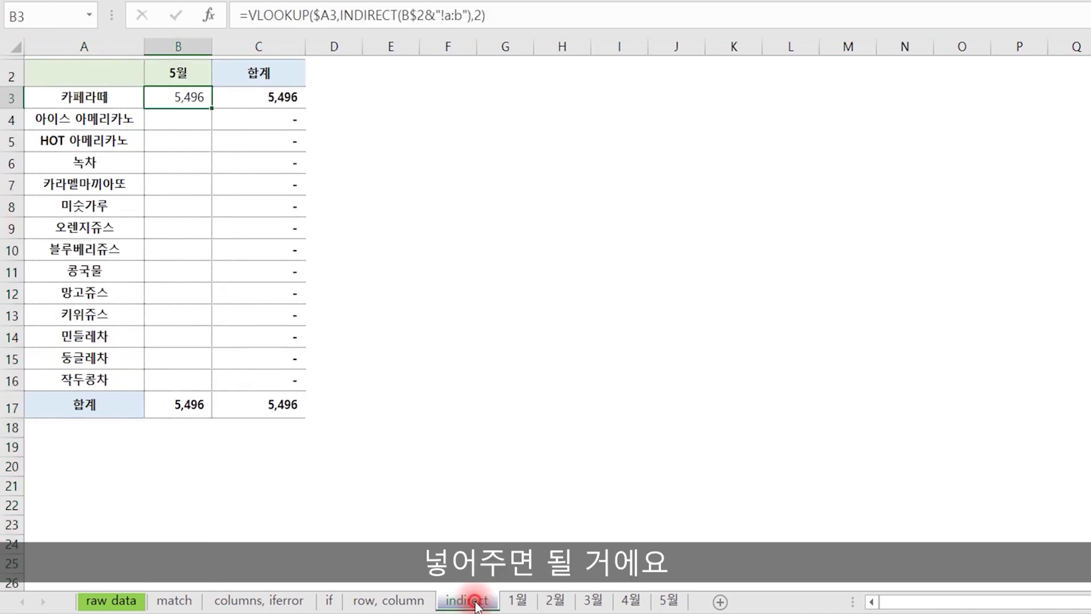
Add 0 as the exact-match argument so B3 contains =VLOOKUP($A3,INDIRECT(B$2&"!a:b"),2,0).
click(544, 27)
key(BackSpace)
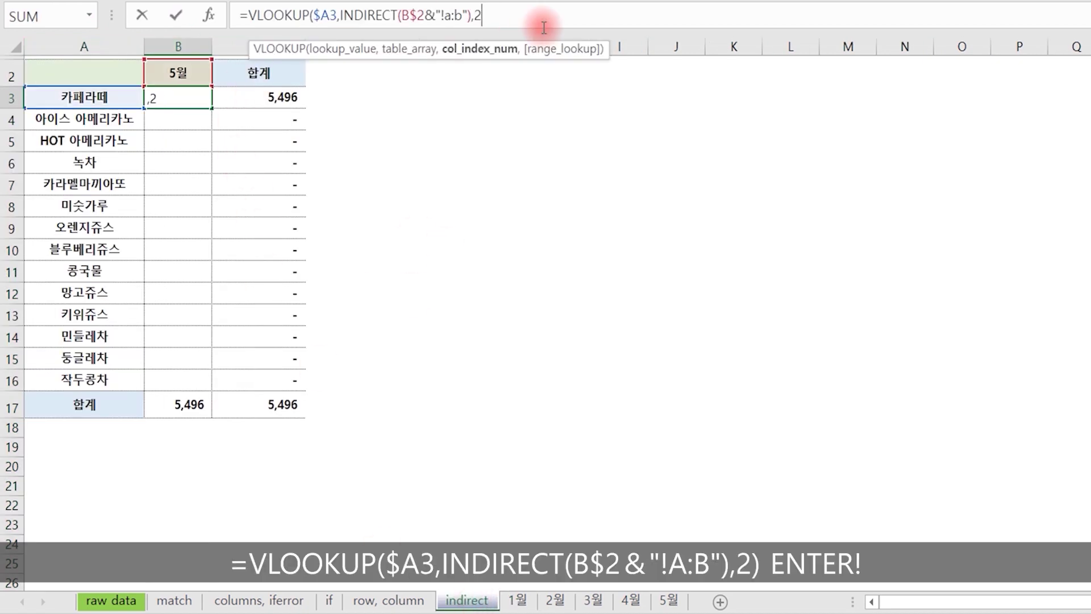
text(,)
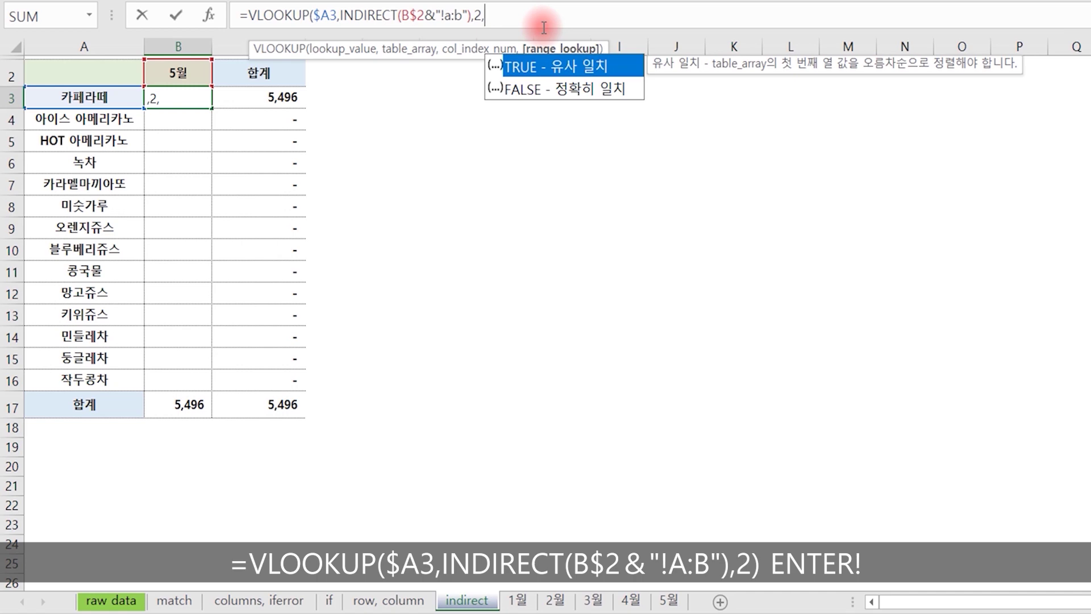
text(0))
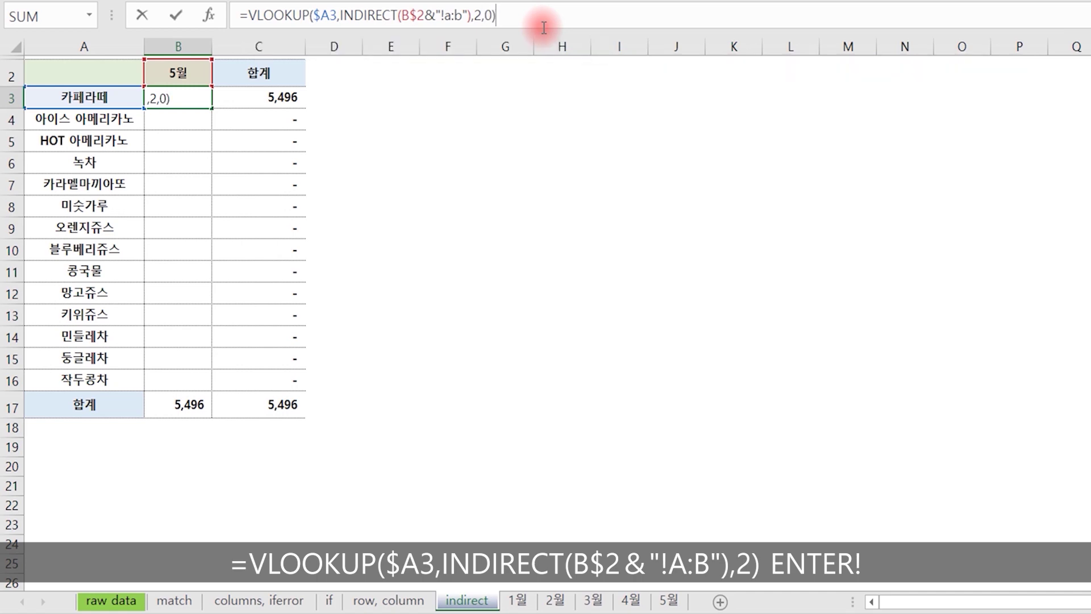
key(Return)
Search the 5월 sheet for 카페라떼 and compare its sales quantity with the B3 result on the indirect sheet.
click(164, 100)
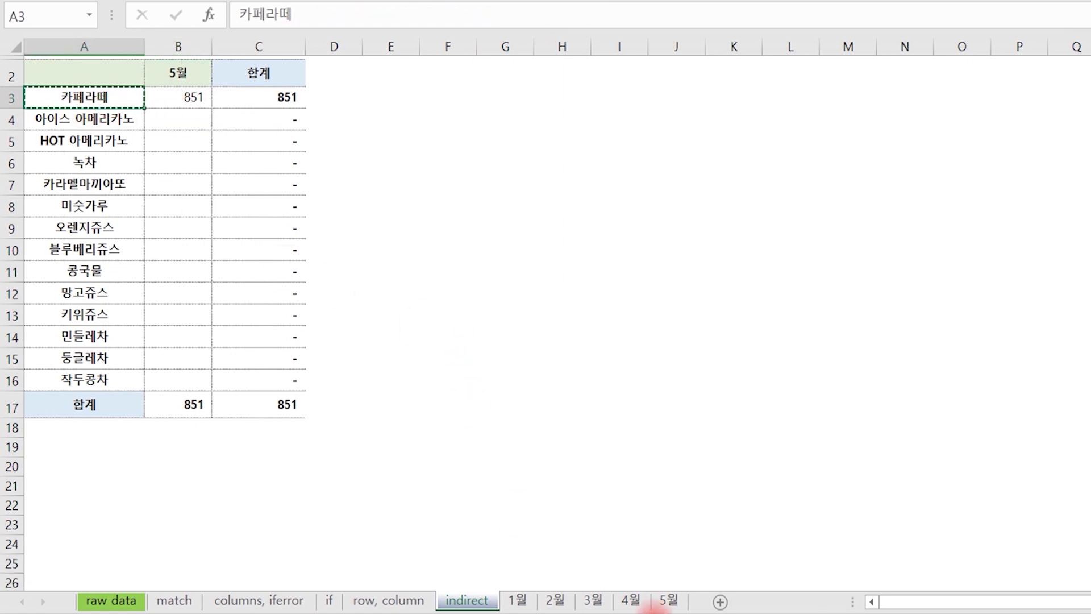
click(667, 599)
click(307, 260)
key(ctrl+f)
click(1045, 268)
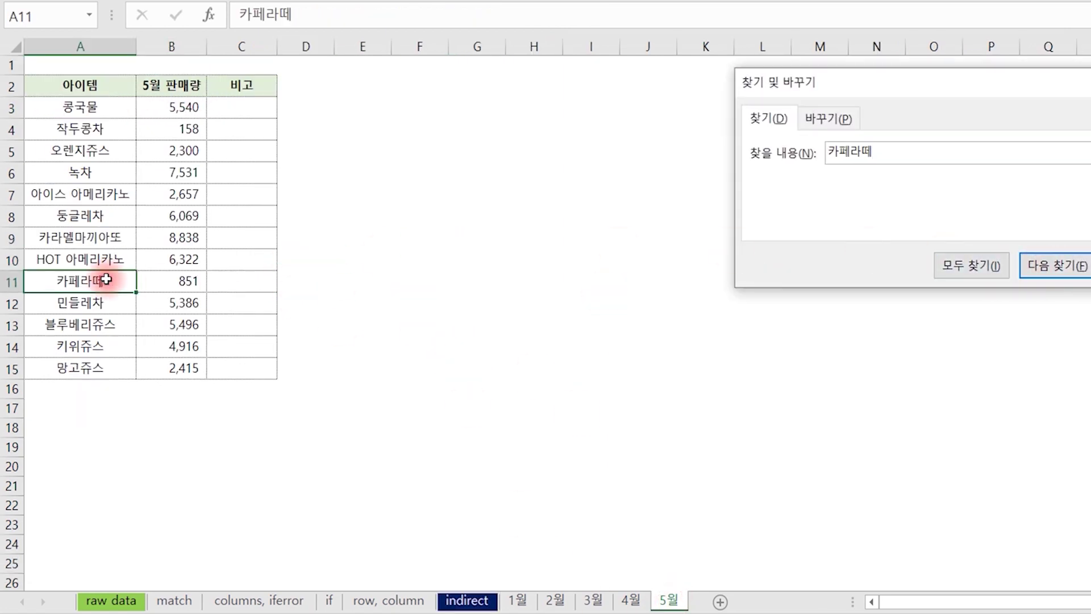
click(152, 279)
click(466, 600)
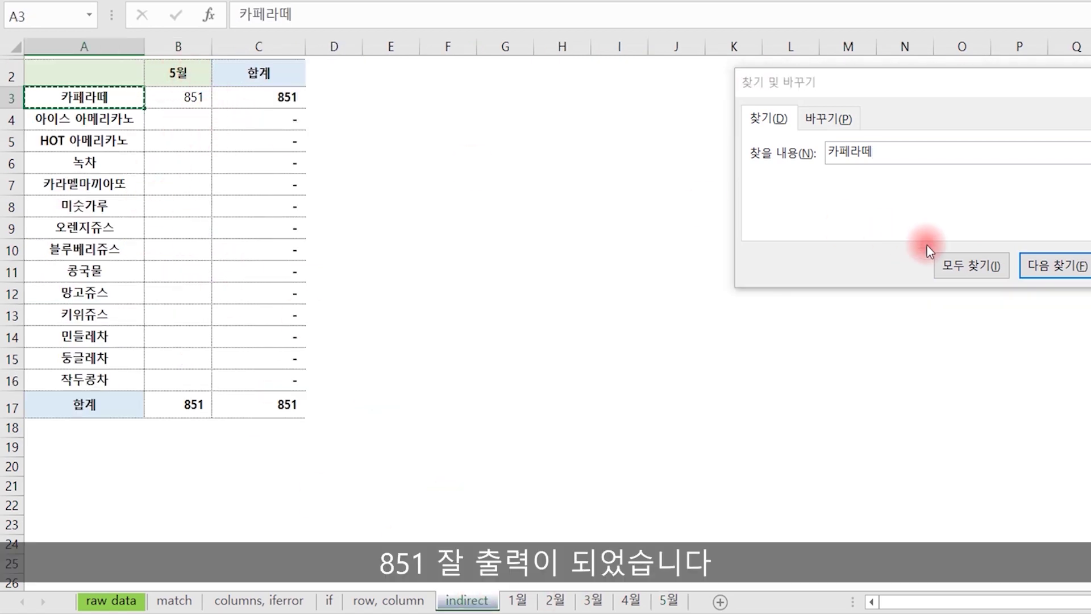
key(Escape)
Fill the B3 lookup formula down through B16 and inspect the 미숫가루 formula in B8.
click(195, 97)
drag(212, 106, 181, 378)
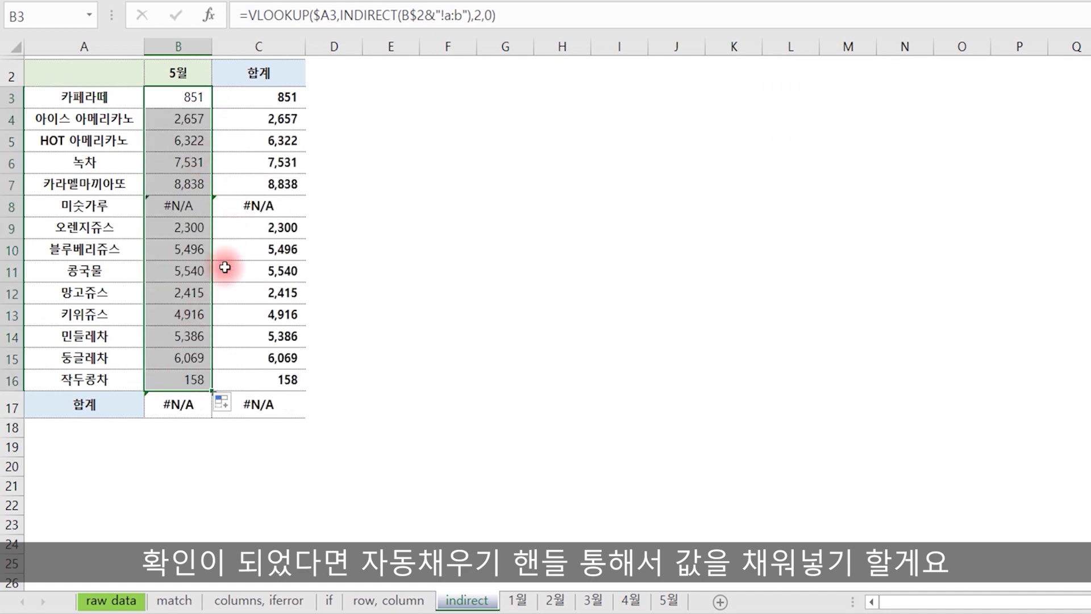
click(482, 270)
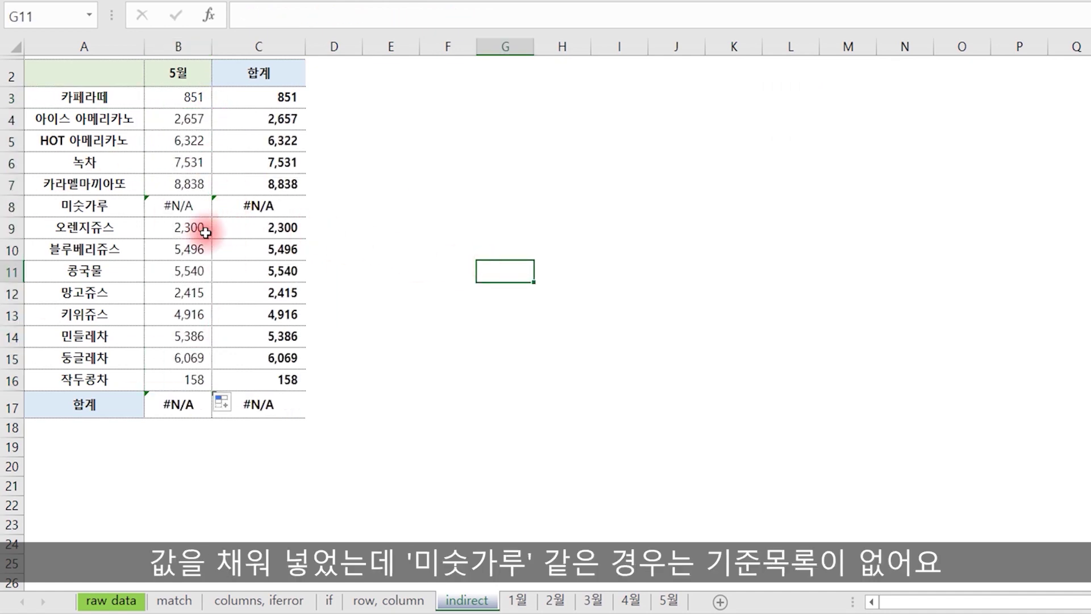
click(165, 209)
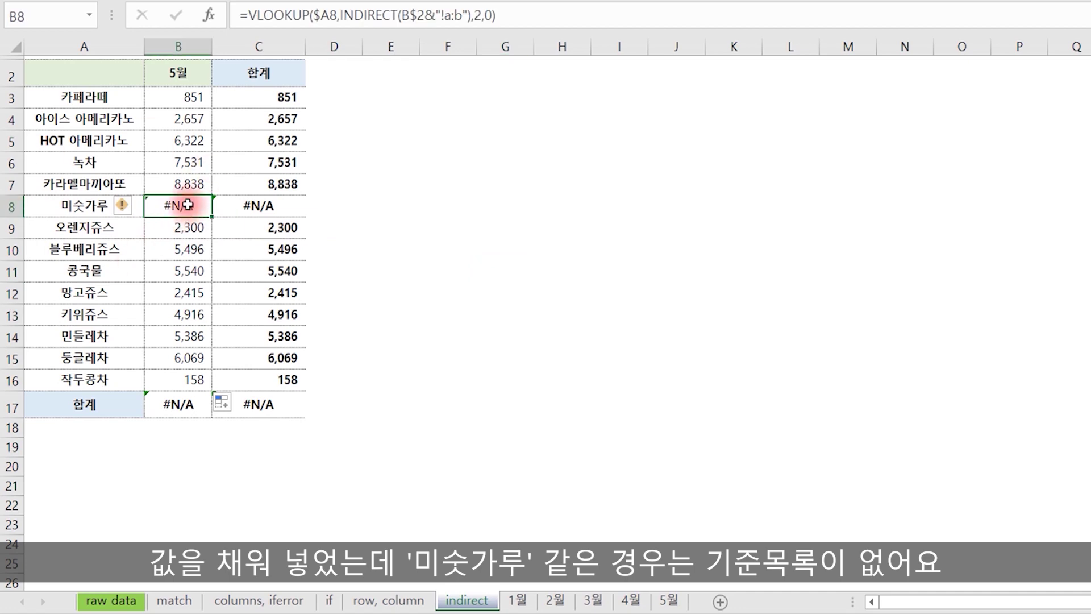
Wrap the B3 lookup in IFERROR with an empty-text fallback, giving =IFERROR(VLOOKUP($A3,INDIRECT(B$2&"!a:b"),2,0),"").
click(95, 203)
click(190, 208)
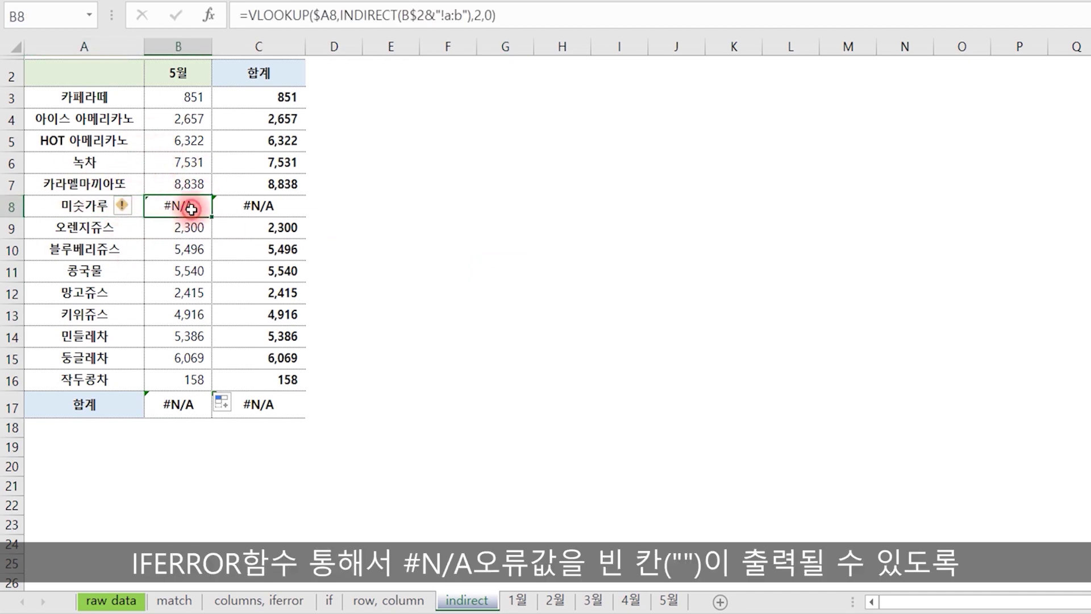
click(171, 97)
click(249, 15)
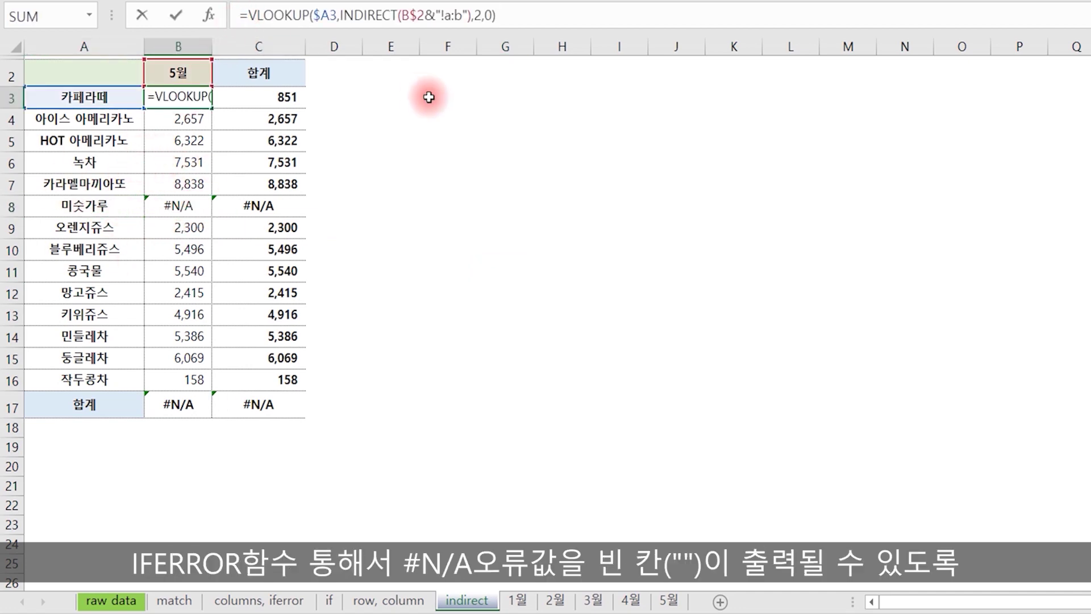
text(ifer)
key(Tab)
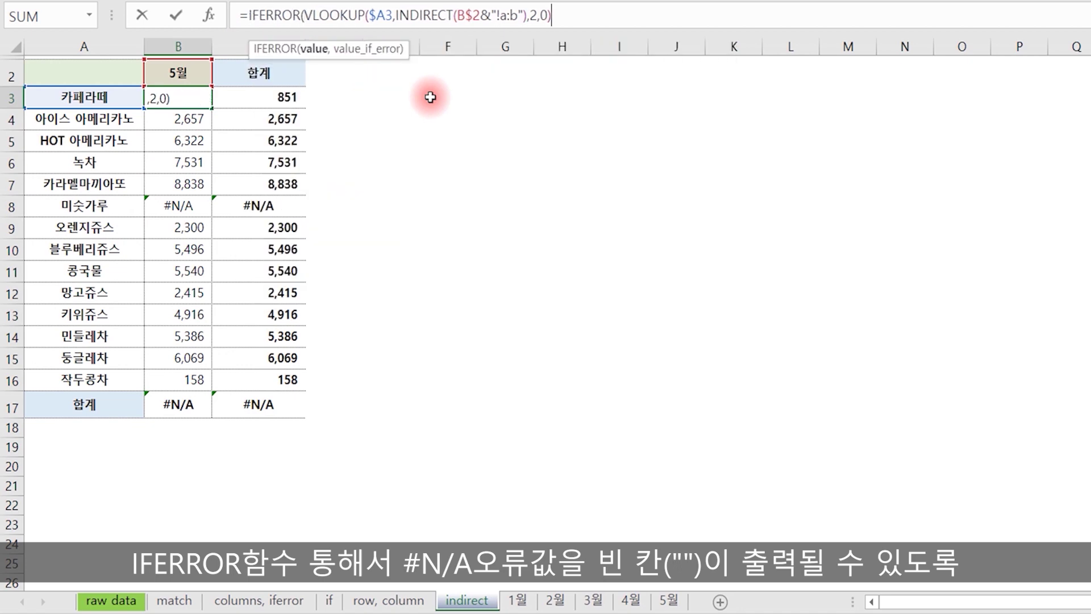
text(,)
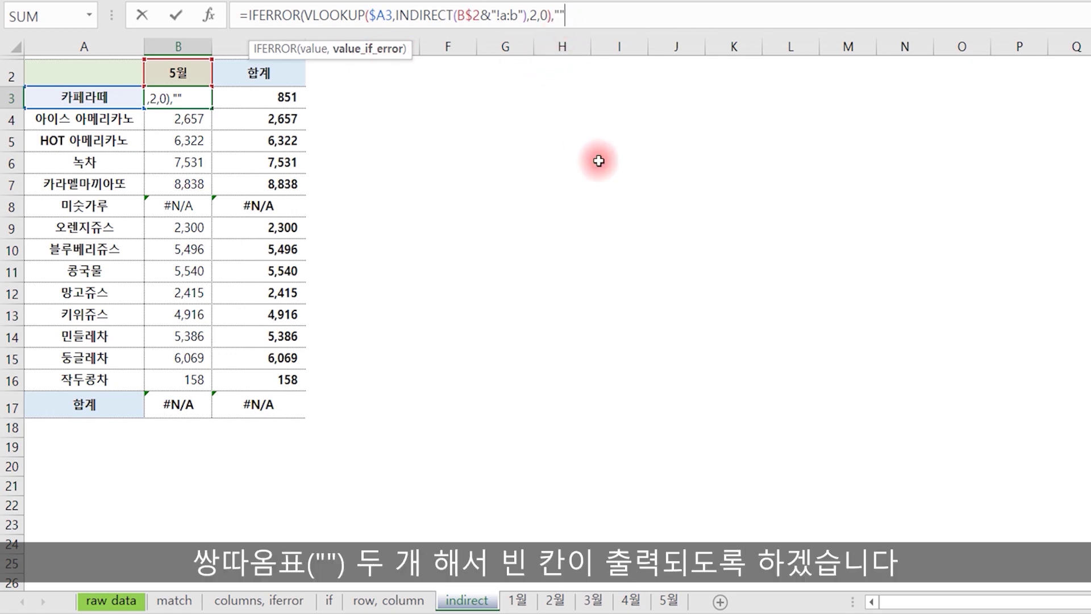
text())
key(Return)
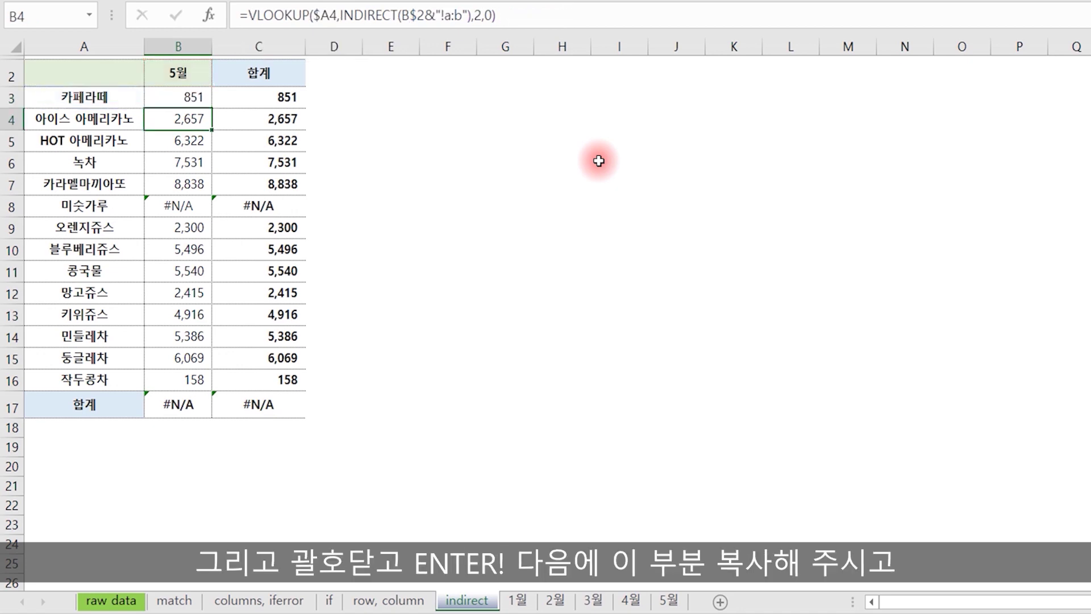
Copy the IFERROR formula from B3 into B4:B16 to replace the plain lookups.
key(Up)
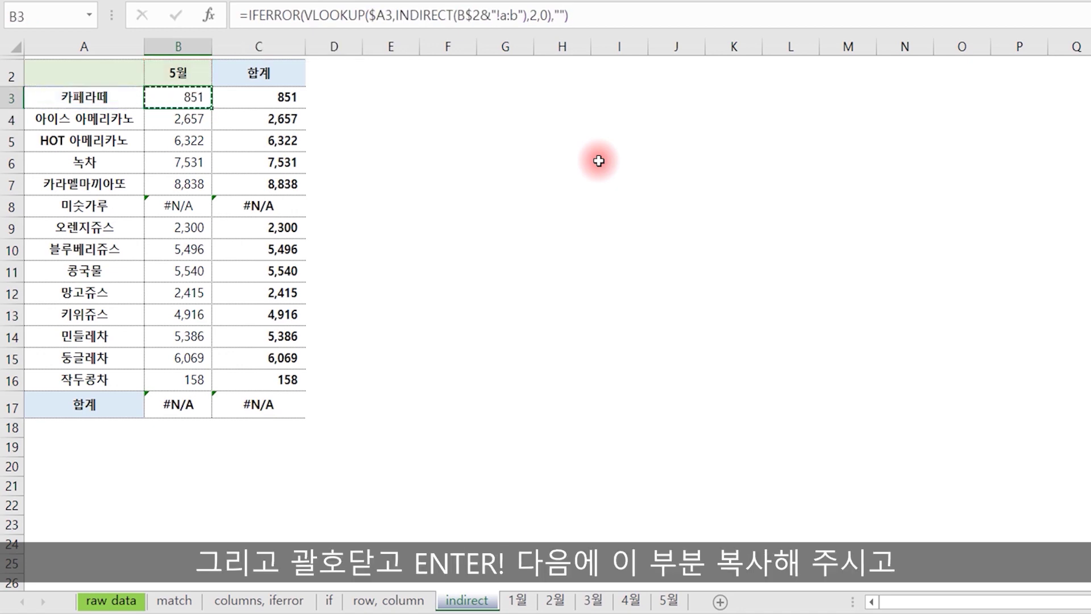
drag(195, 118, 195, 372)
key(ctrl+v)
click(484, 311)
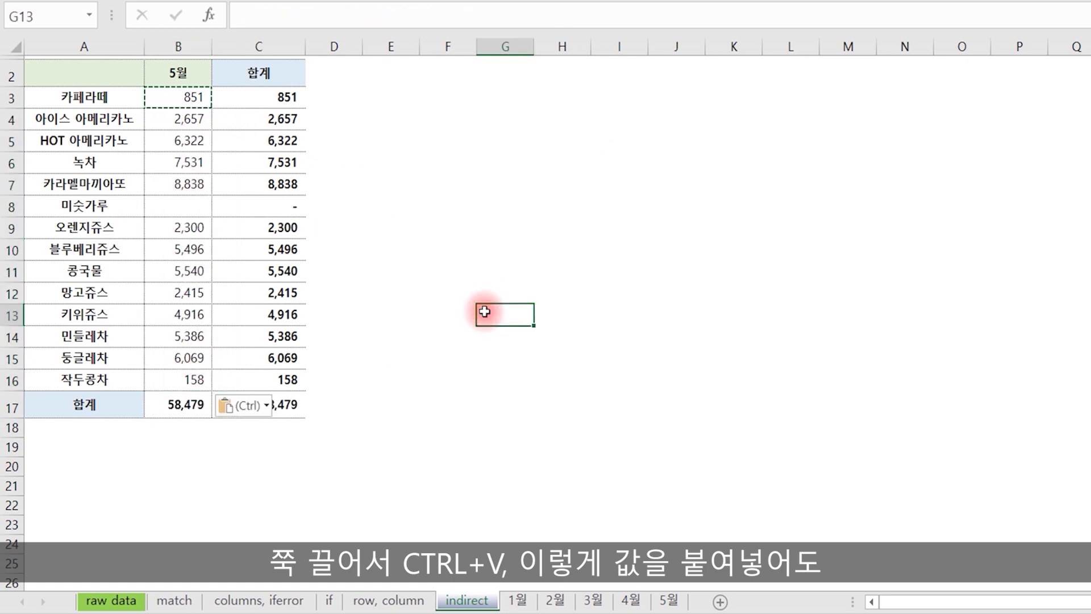
key(Escape)
click(189, 94)
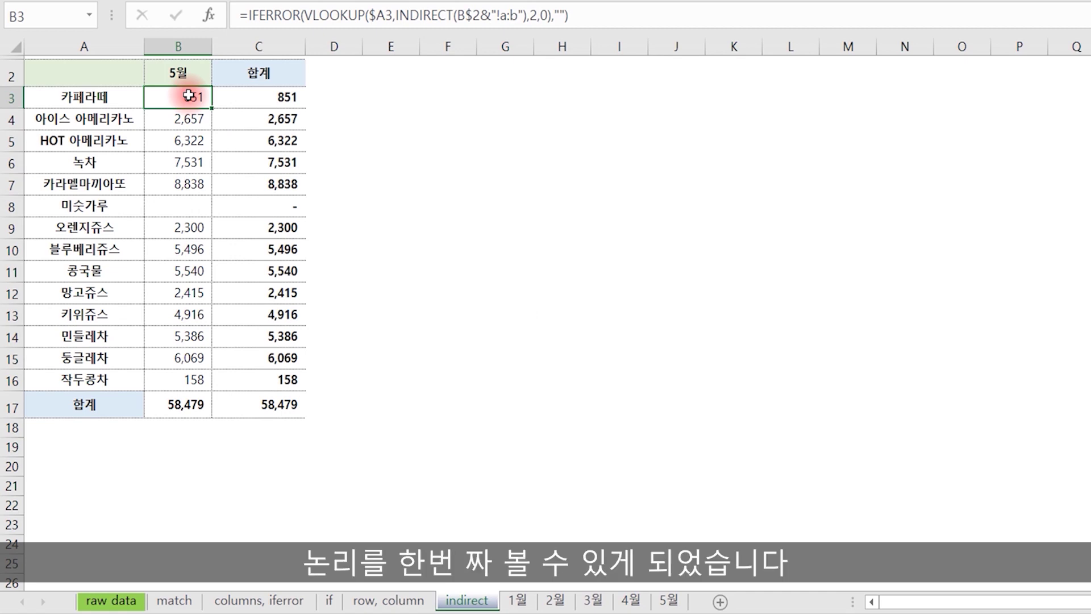
Change the month in B2 of the indirect sheet to 2월.
click(178, 72)
click(219, 76)
click(171, 103)
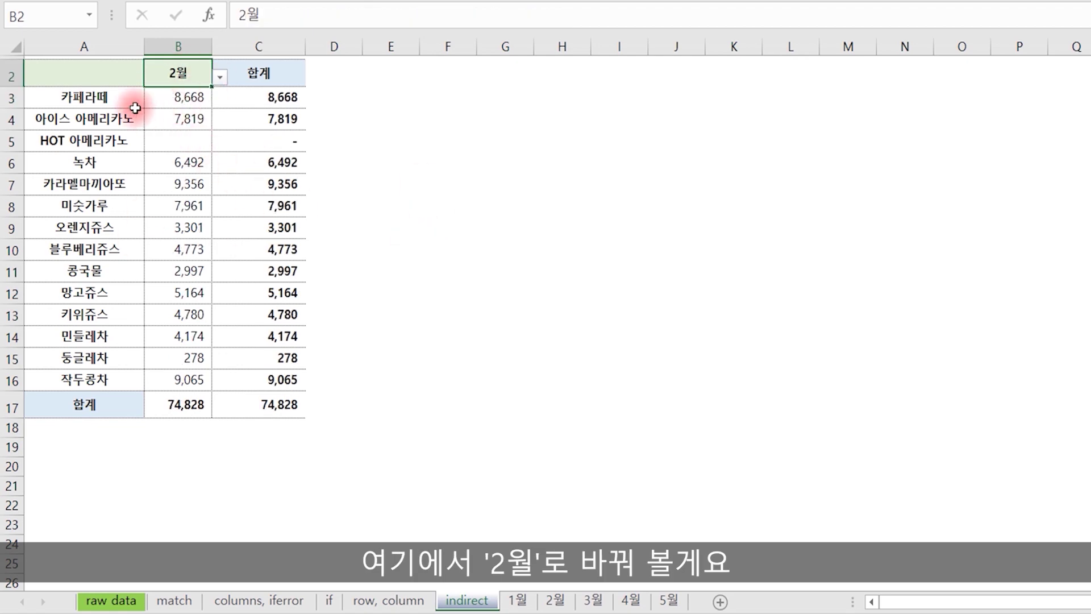
Search the 2월 sheet for 카페라떼 and compare its sales quantity with the B3 result on the indirect sheet.
click(167, 101)
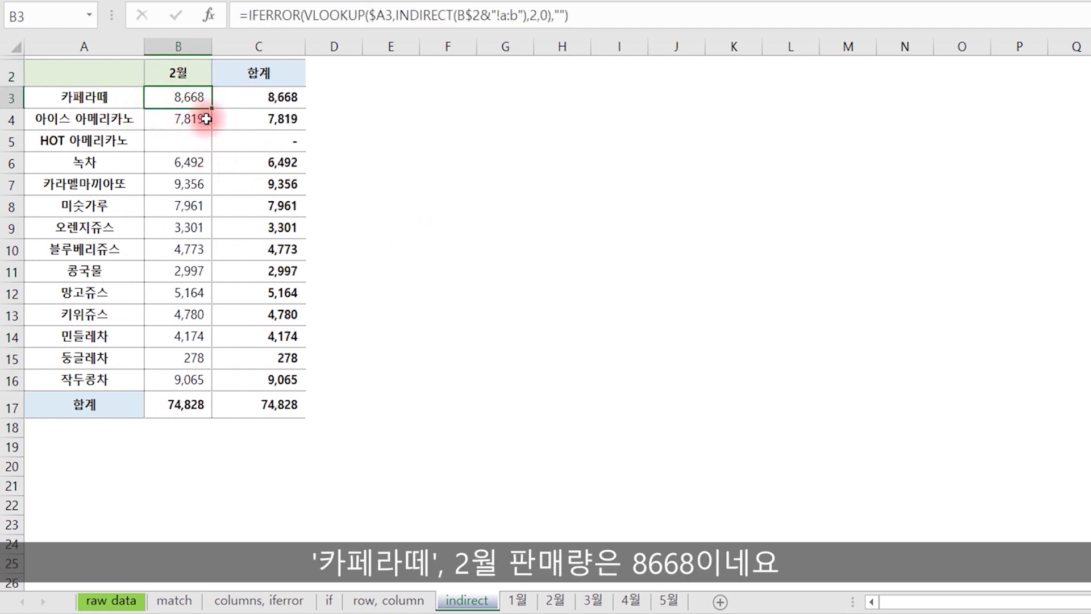
click(137, 98)
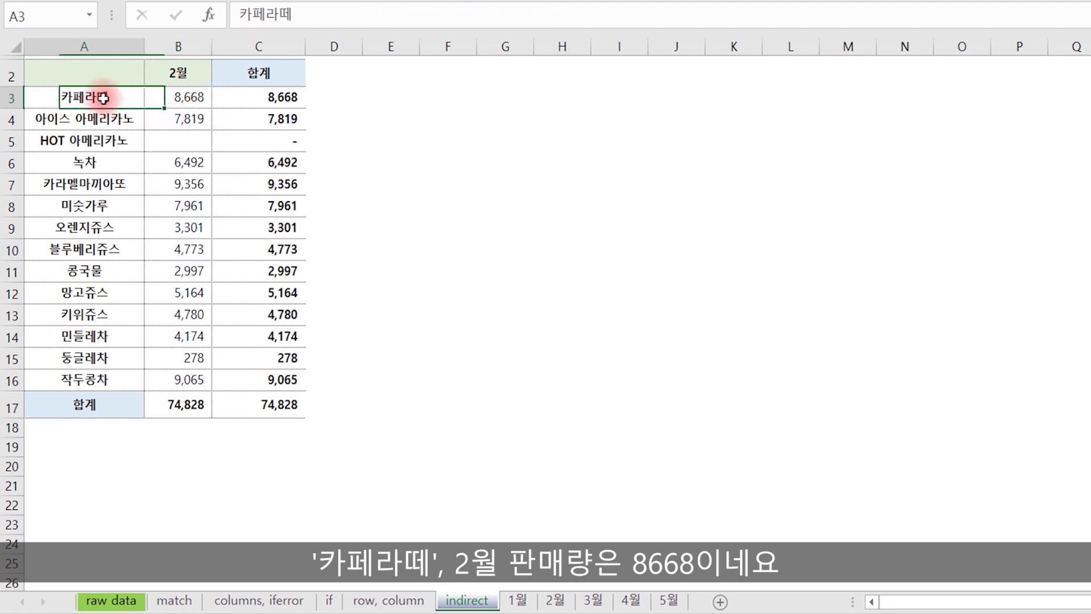
key(ctrl+c)
click(554, 601)
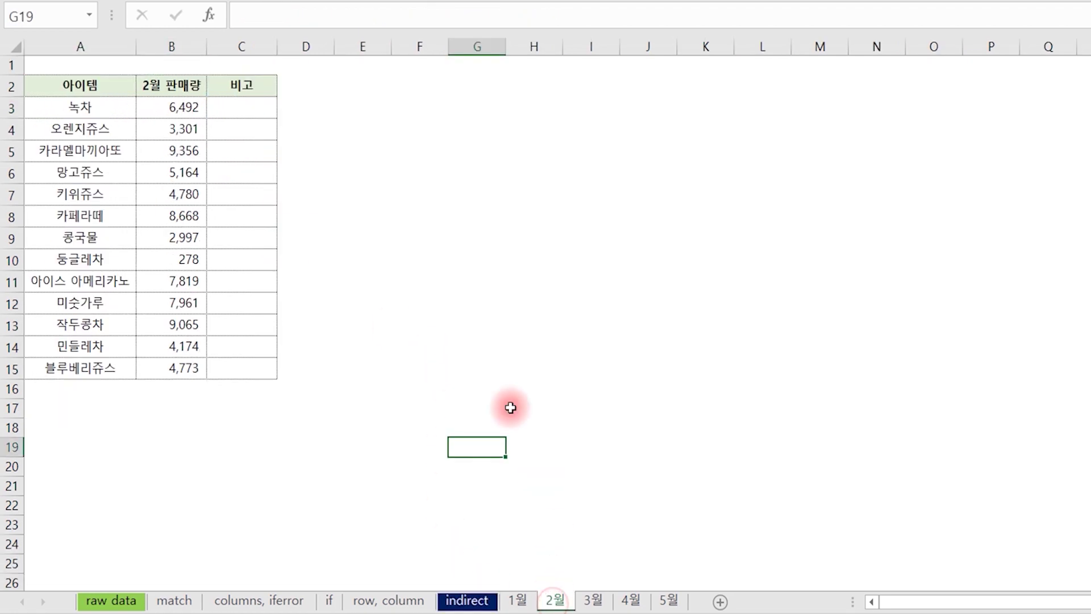
click(449, 278)
key(ctrl+f)
key(ctrl+v)
click(1054, 288)
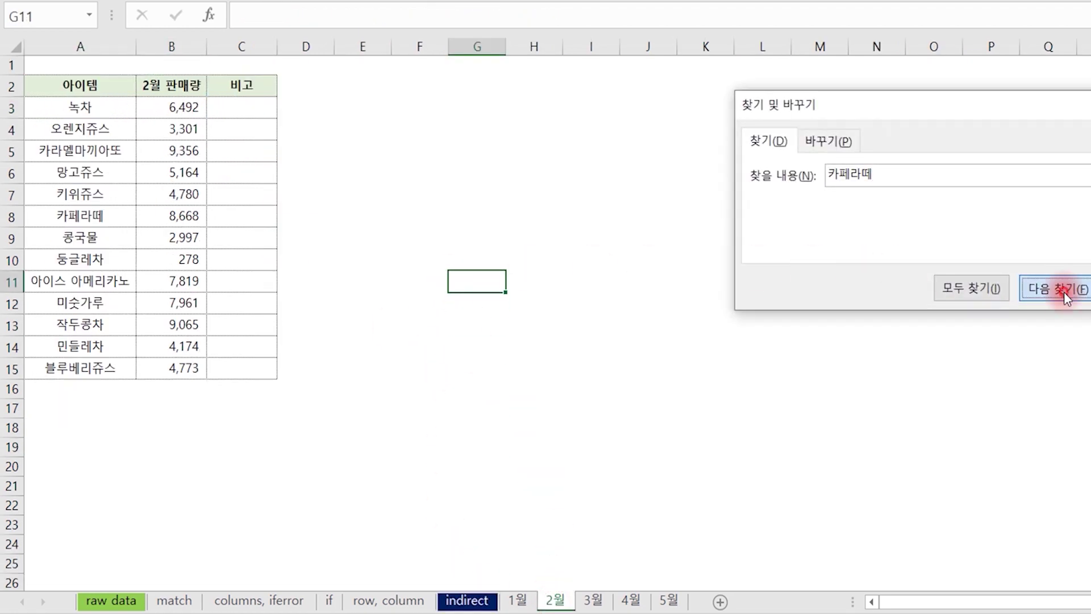
click(162, 227)
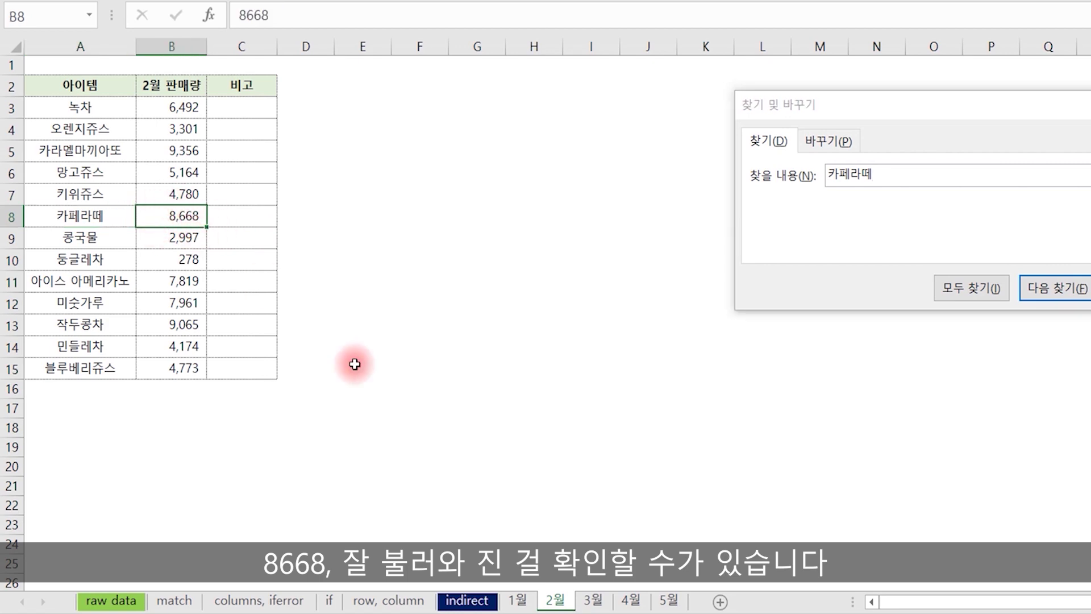
click(466, 601)
click(185, 99)
click(500, 272)
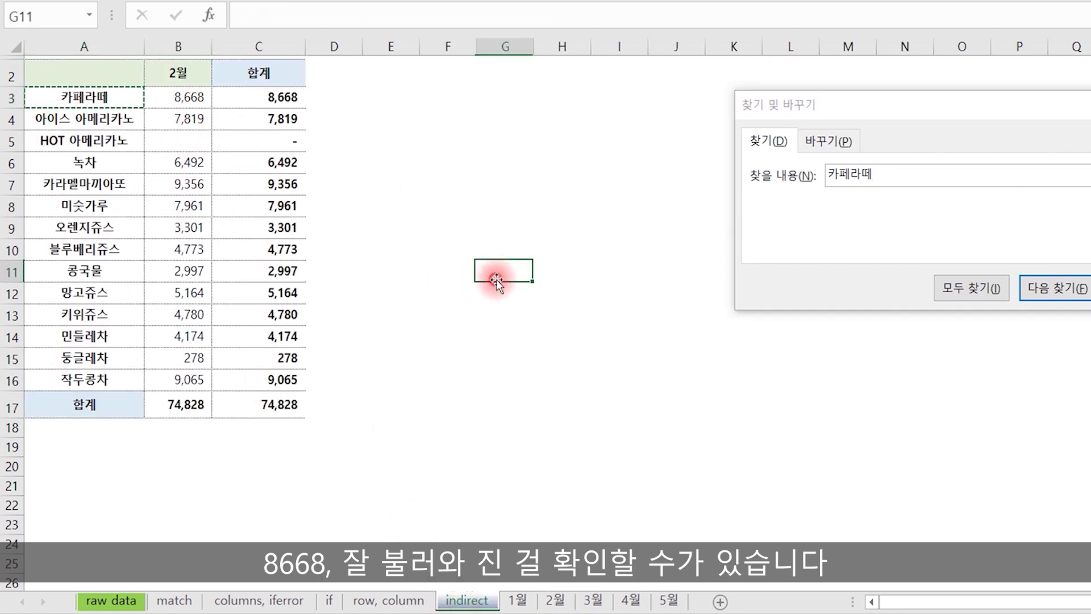